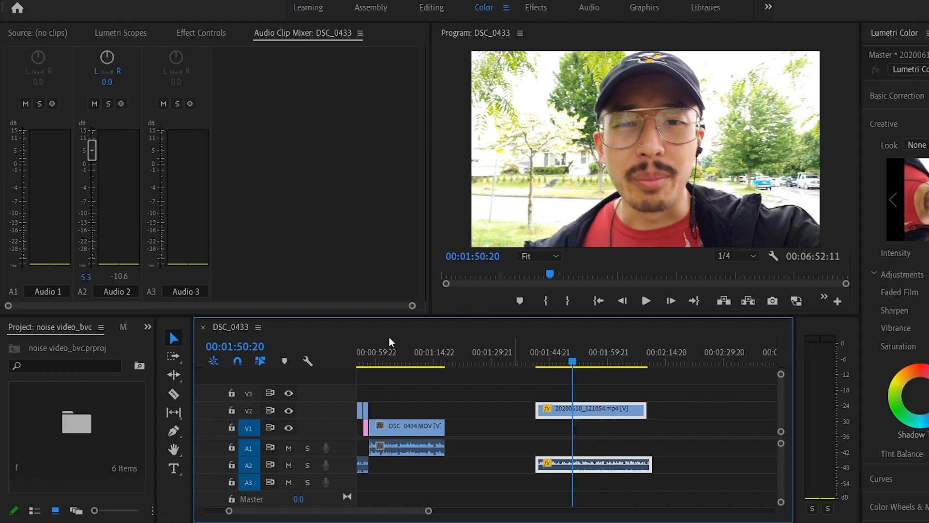
Find the DeNoise audio effect and apply it to the audio of the 20200610_121054.mp4 clip on track A2
click(147, 327)
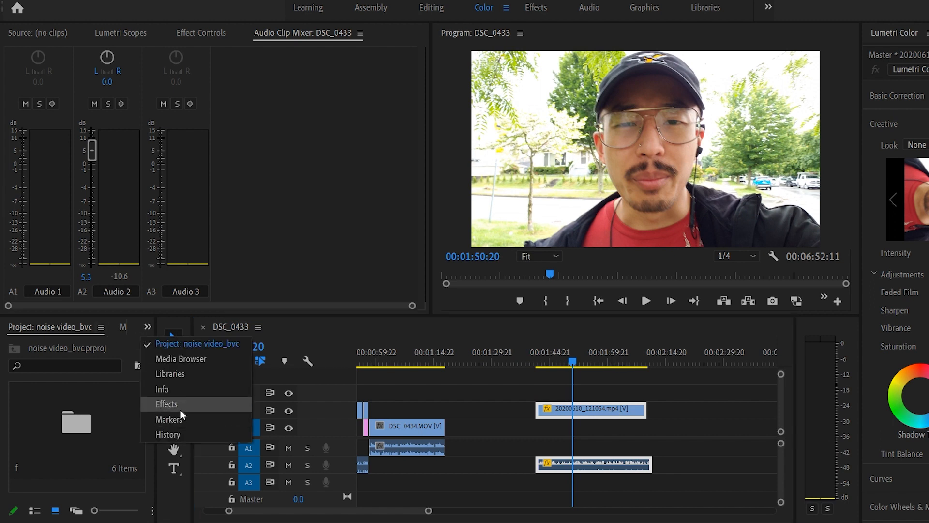
click(180, 406)
click(54, 344)
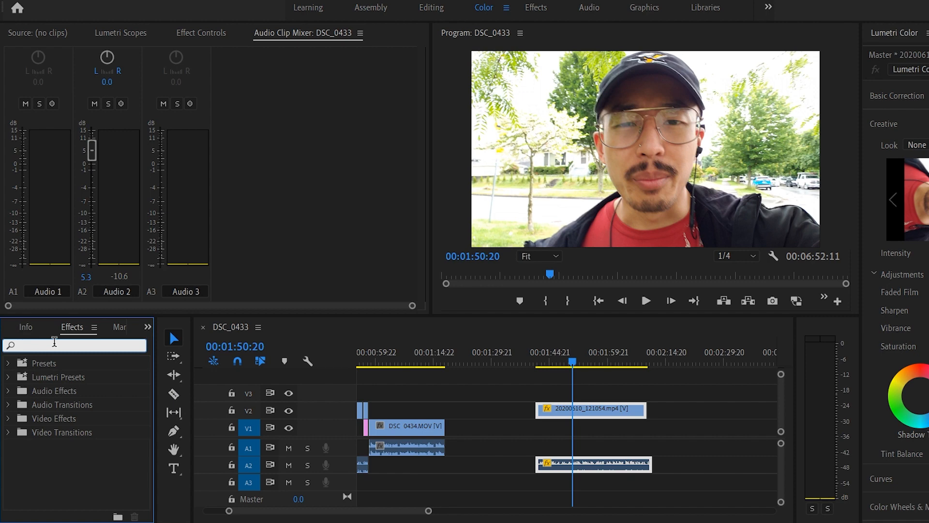
text(denoise)
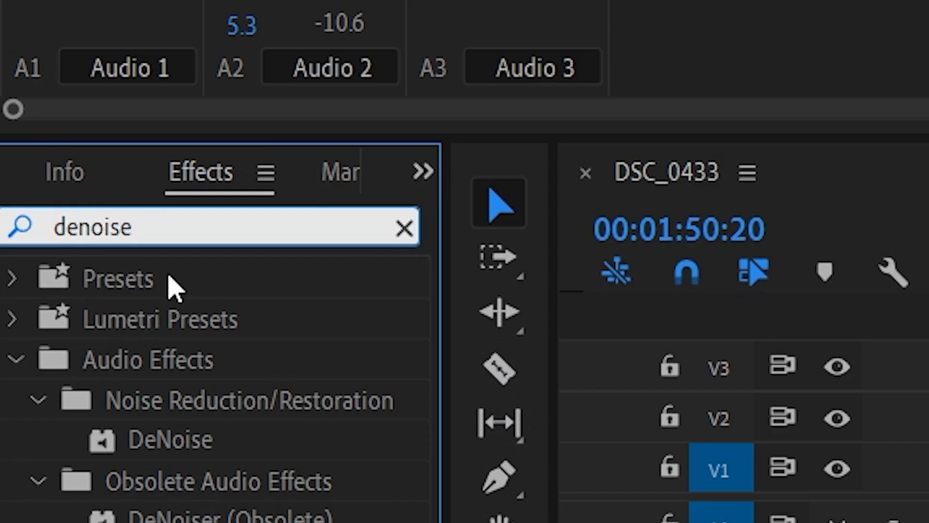
click(280, 450)
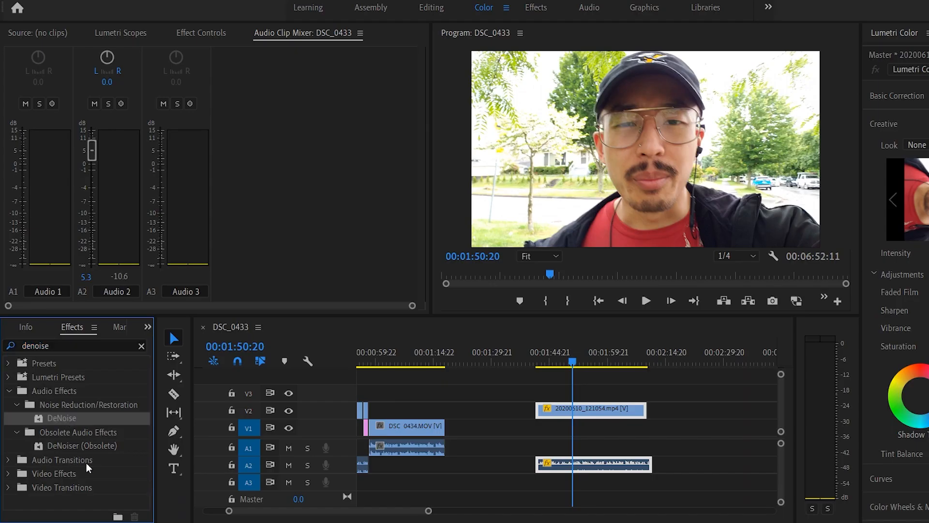
drag(51, 419, 597, 469)
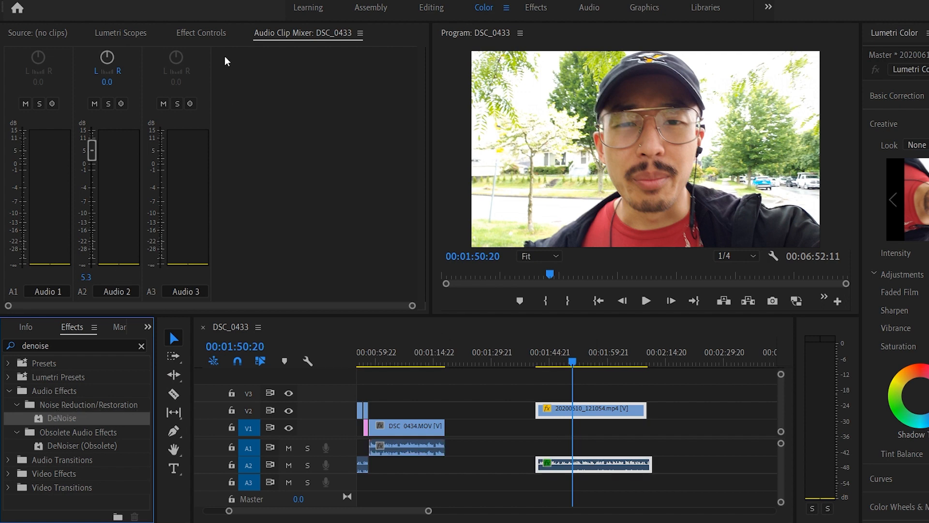
Show the clip's DeNoise settings in Effect Controls and play the clip from its start to hear the effect
click(216, 33)
drag(425, 167, 423, 255)
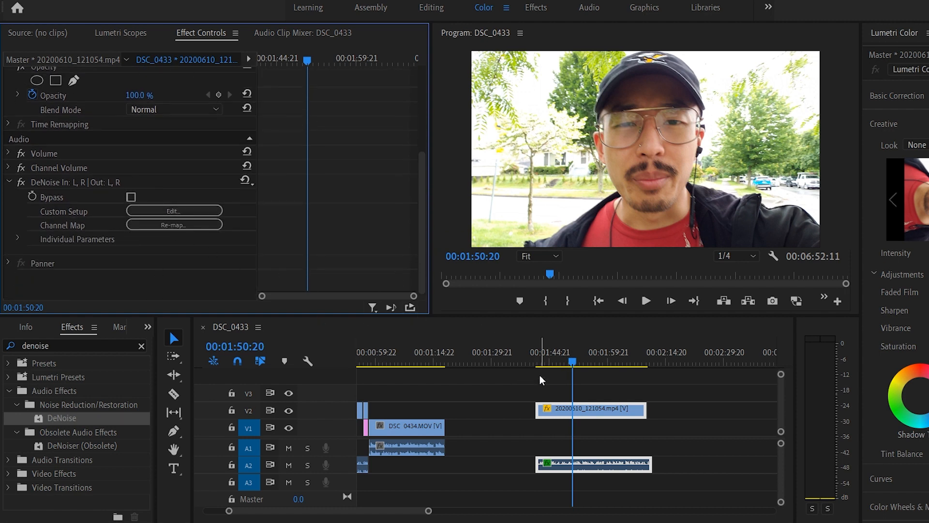
click(536, 360)
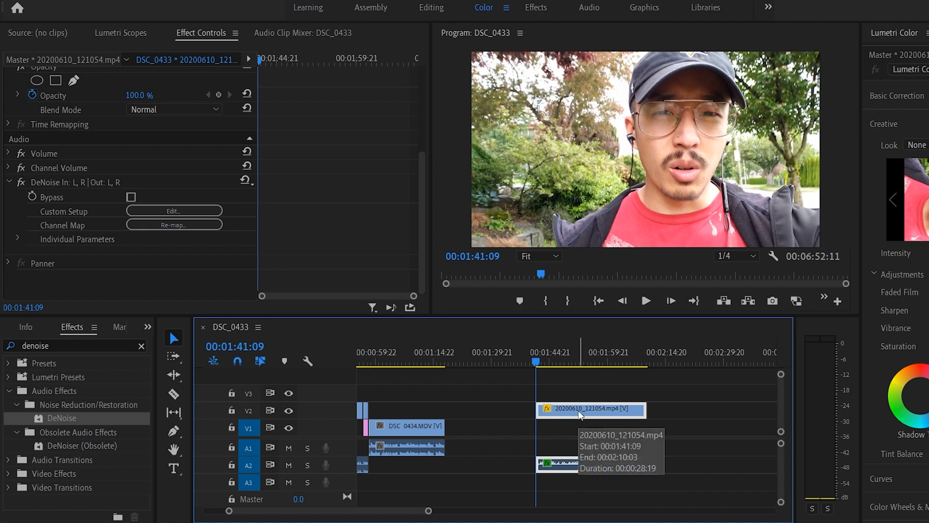
key(space)
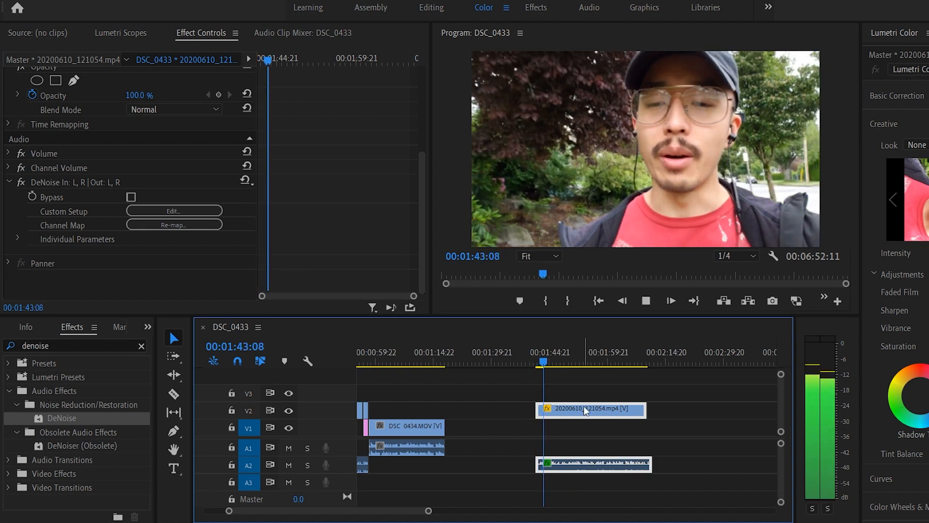
click(573, 363)
key(space)
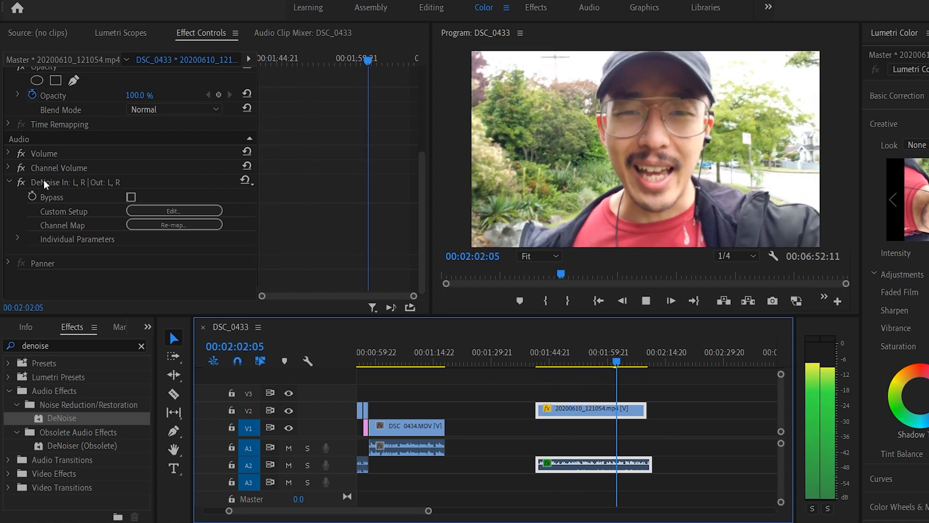
Compare the clip's sound with DeNoise switched off and on during playback, leaving the effect enabled
click(21, 185)
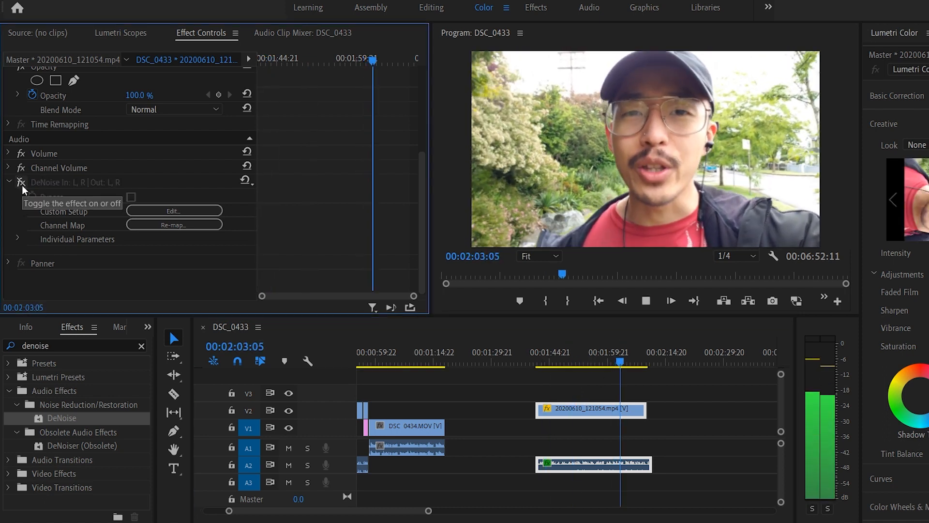
click(20, 182)
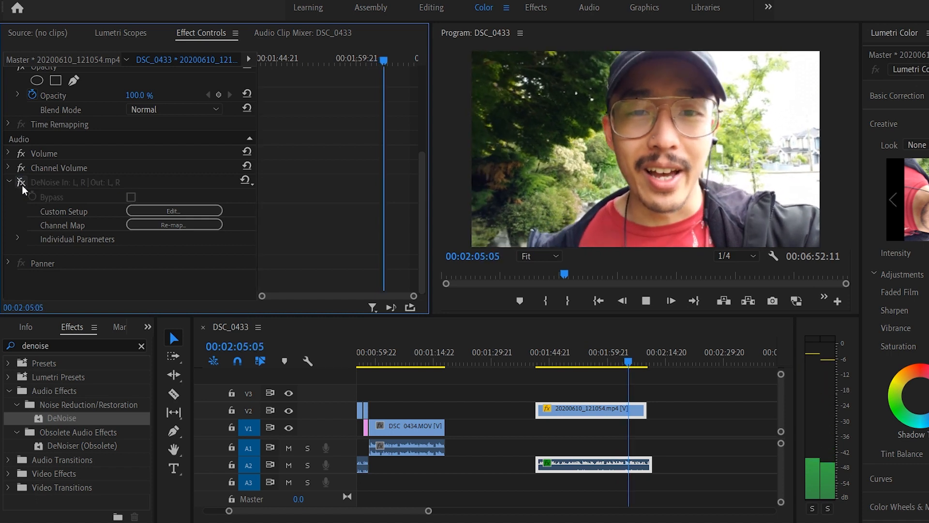
click(21, 183)
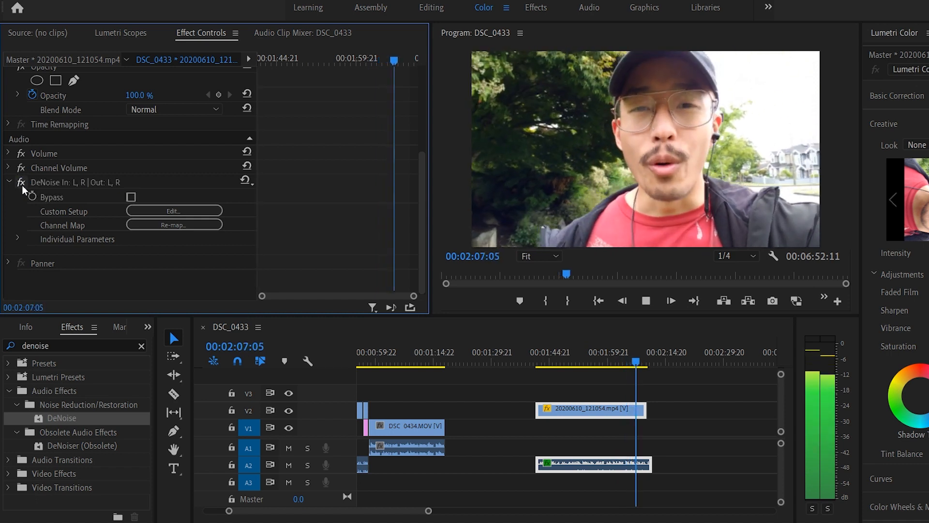
click(21, 183)
click(542, 358)
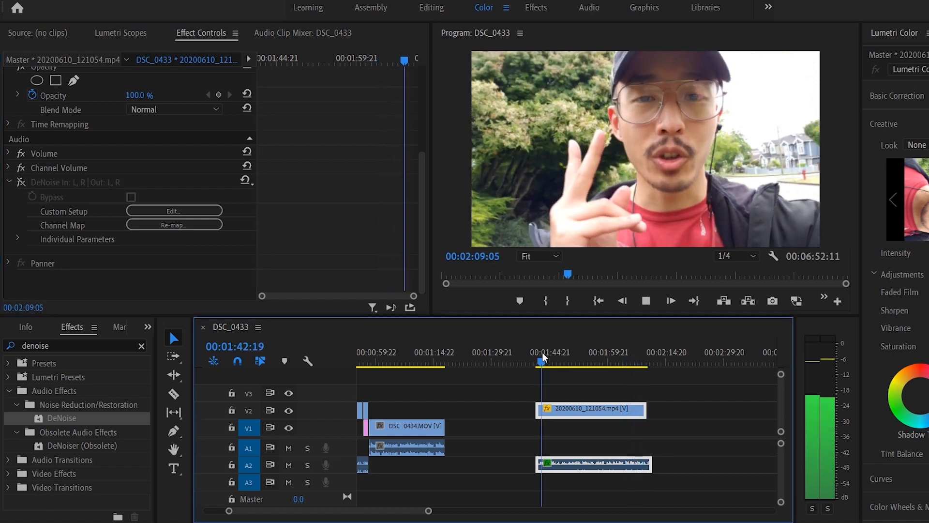
click(21, 182)
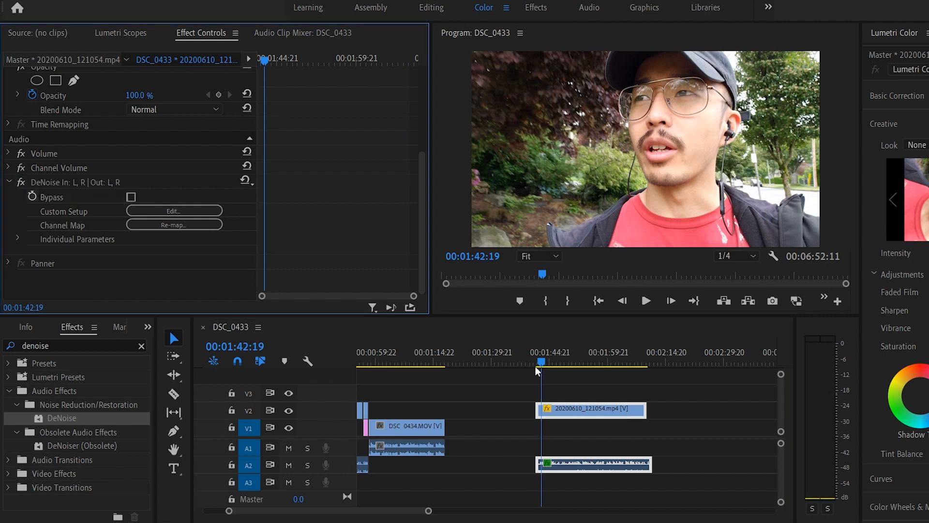
click(618, 360)
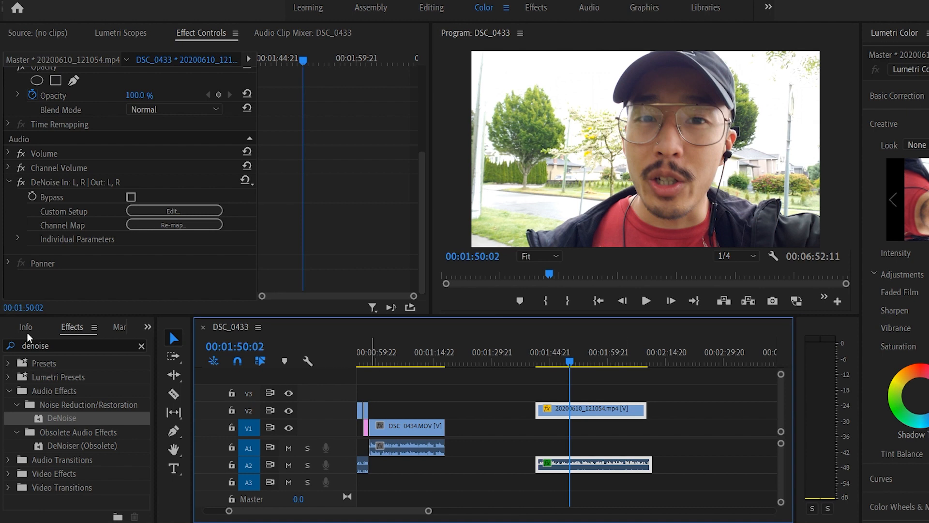
Search the effects for "adap" and apply Adaptive Noise Reduction (Obsolete) to the A2 audio, declining the newer replacement effect
click(56, 344)
double_click(56, 344)
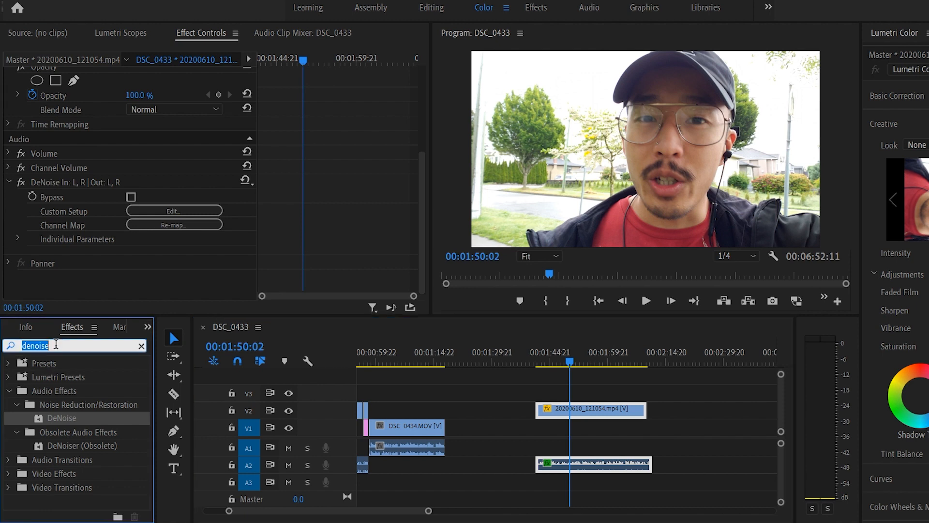
text(adap)
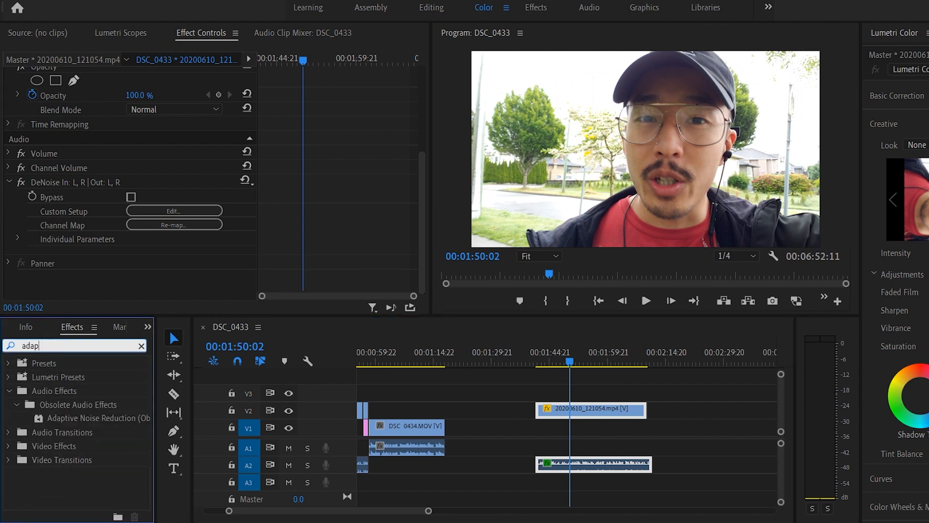
click(99, 418)
drag(101, 417, 586, 462)
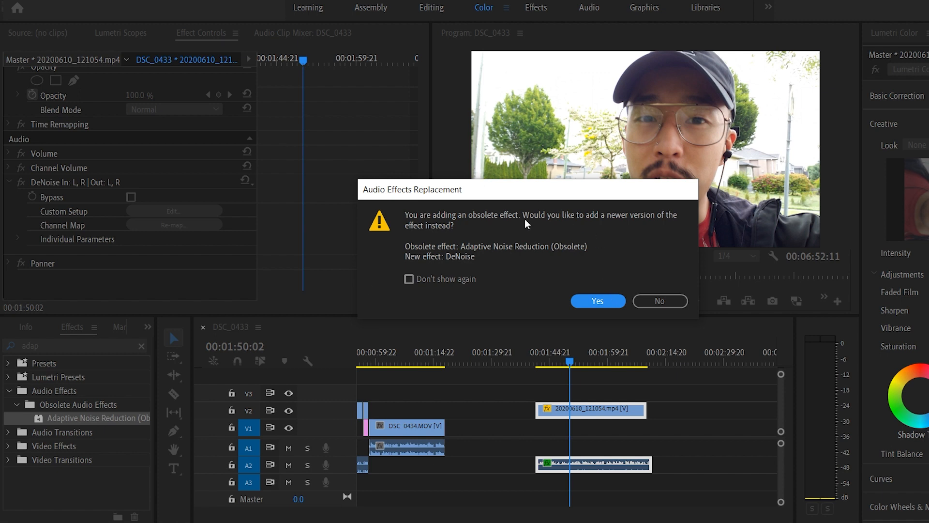
click(660, 300)
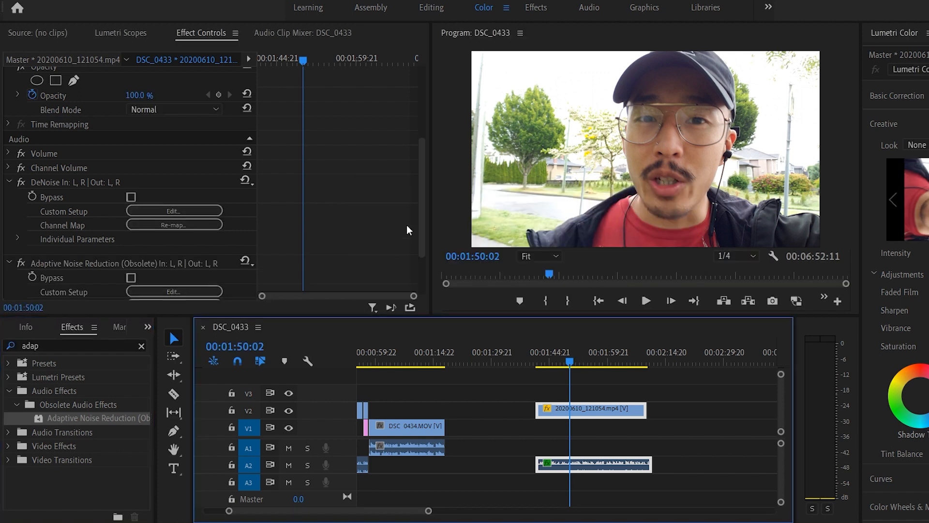
Cut the Adaptive Noise Reduction (Obsolete) effect from the clip
drag(424, 228, 416, 265)
right_click(64, 194)
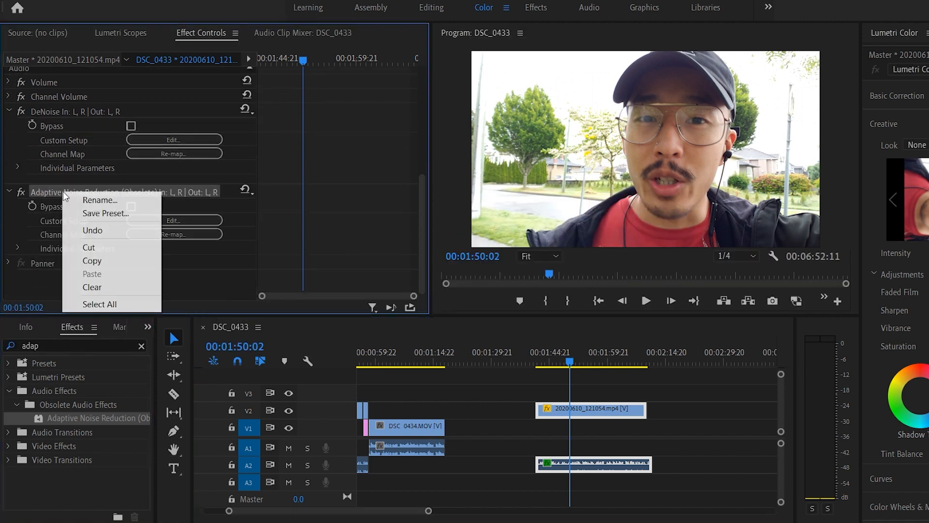
click(90, 248)
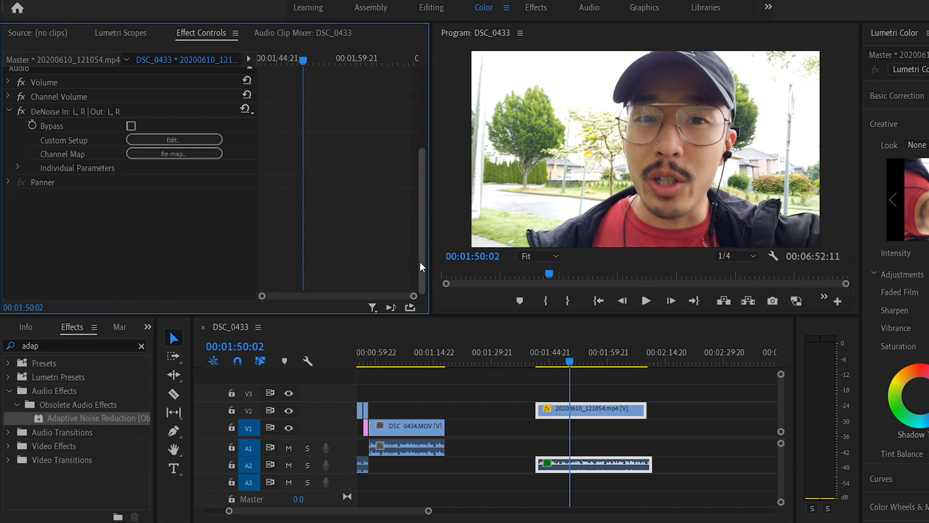
Move the 20200610_121054.mp4 video from track V2 down to V1 and place the playhead at 00:01:55:06
click(720, 404)
key(minus)
drag(588, 409, 587, 429)
key(minus)
key(equal)
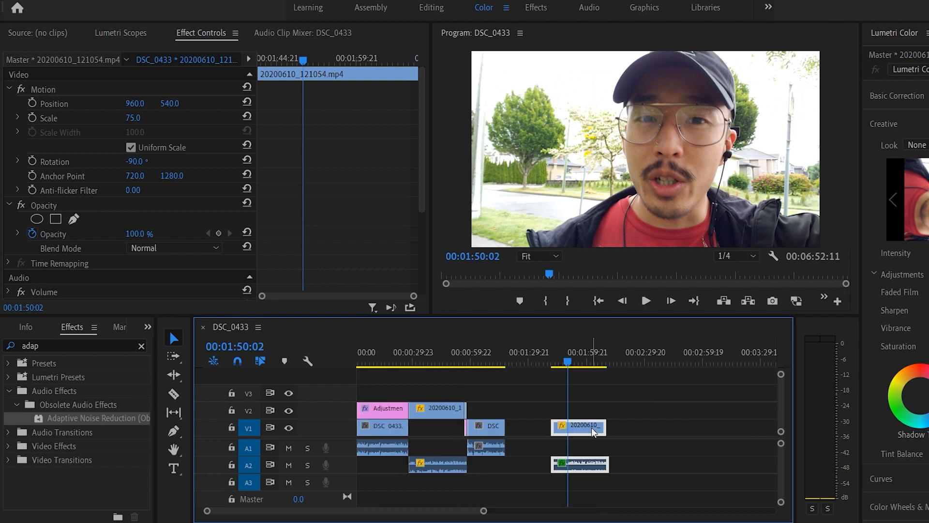
click(579, 360)
key(equal)
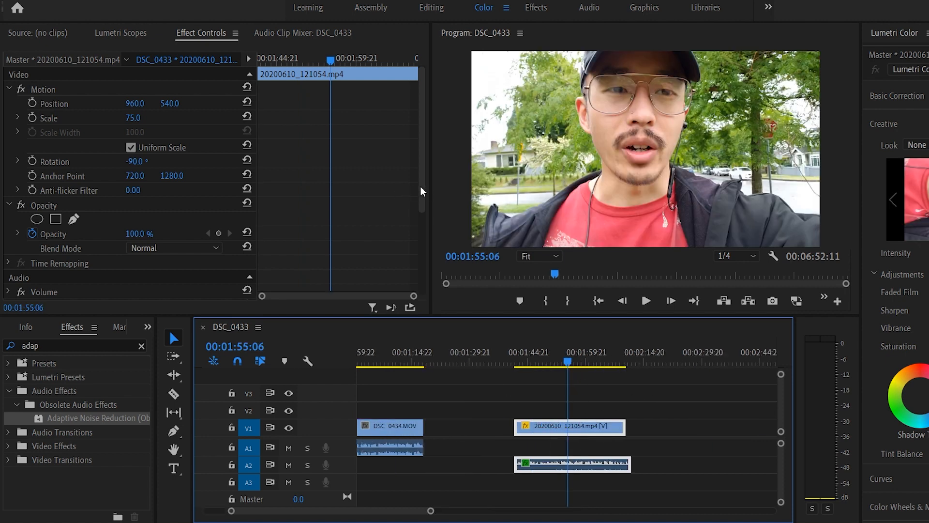
Cut the DeNoise effect from the 20200610_121054.mp4 clip's audio effects
scroll(57, 140, down, 5)
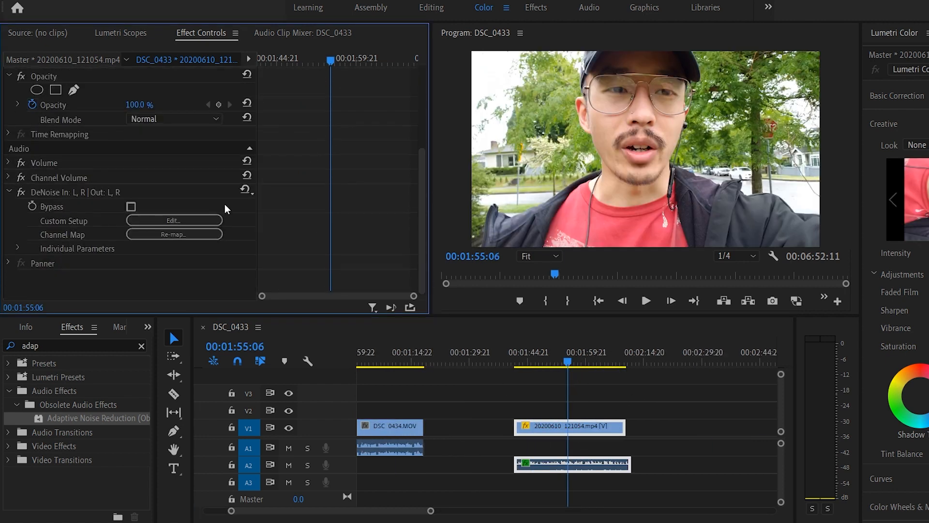
click(9, 193)
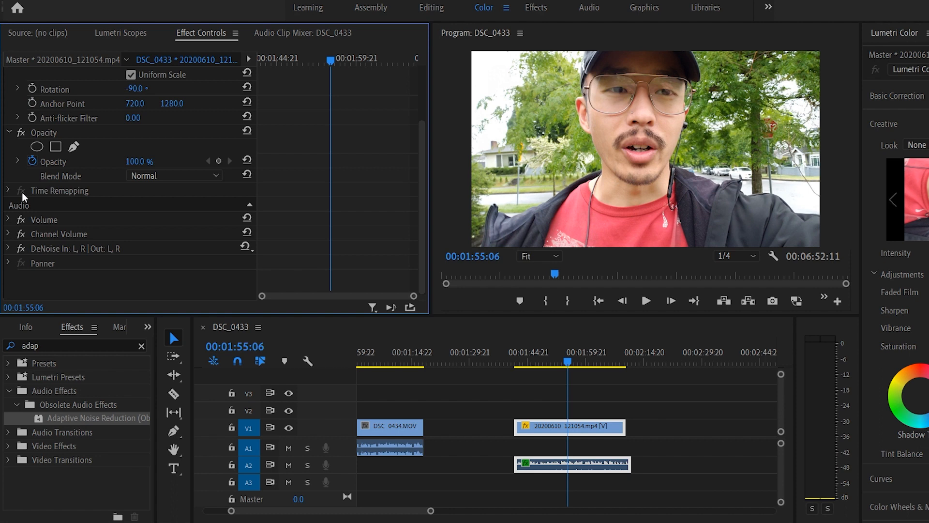
click(8, 248)
scroll(146, 268, down, 3)
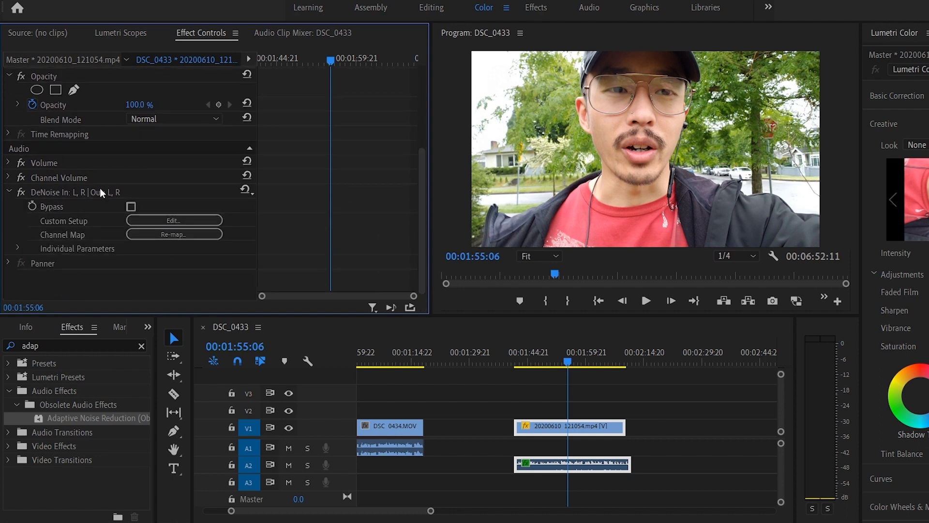
click(64, 193)
right_click(64, 193)
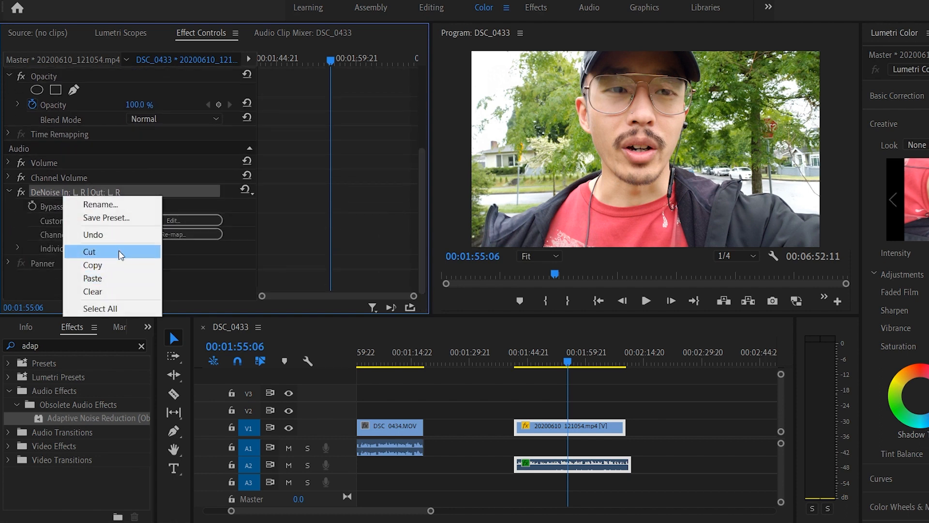
click(118, 251)
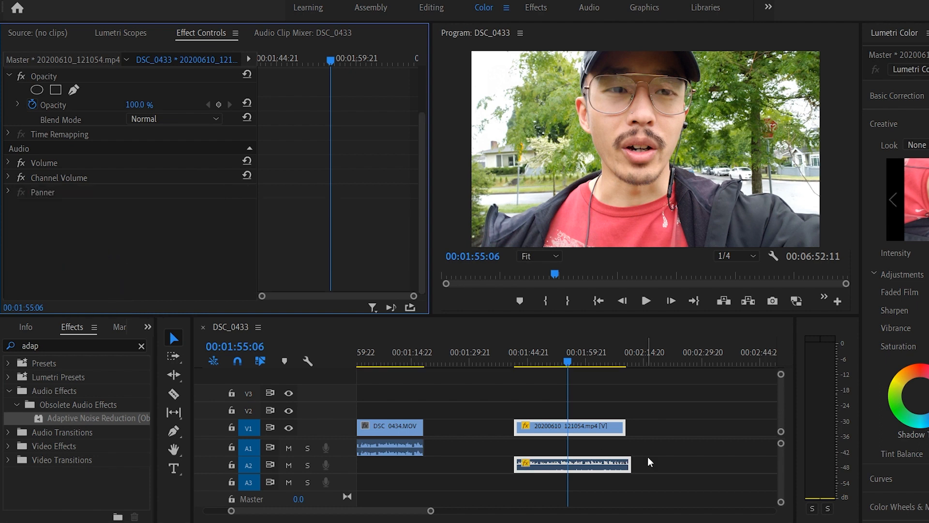
Line up the end of the clip's V1 video with its A2 audio, and extend the clip outward at both ends
click(628, 415)
key(=)
drag(692, 430, 705, 429)
click(702, 466)
key(Delete)
key(-)
key(-)
key(=)
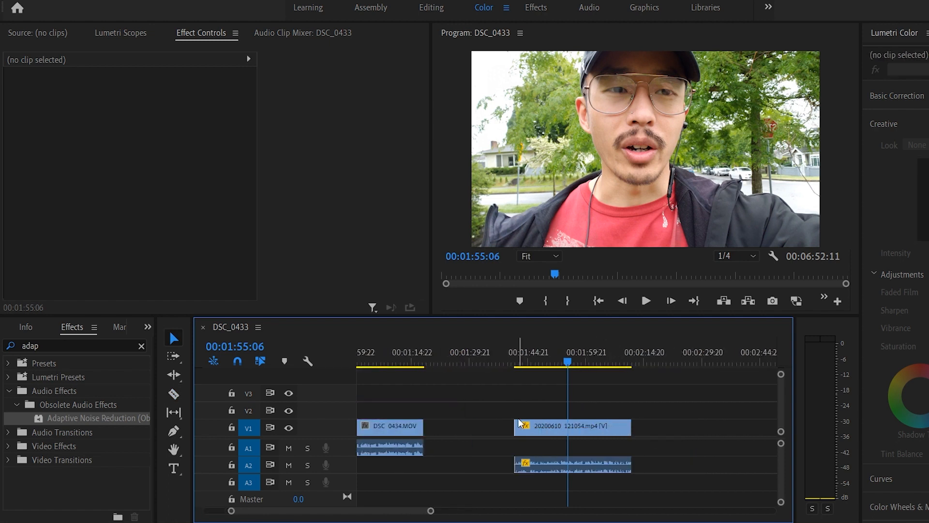
drag(517, 426, 504, 425)
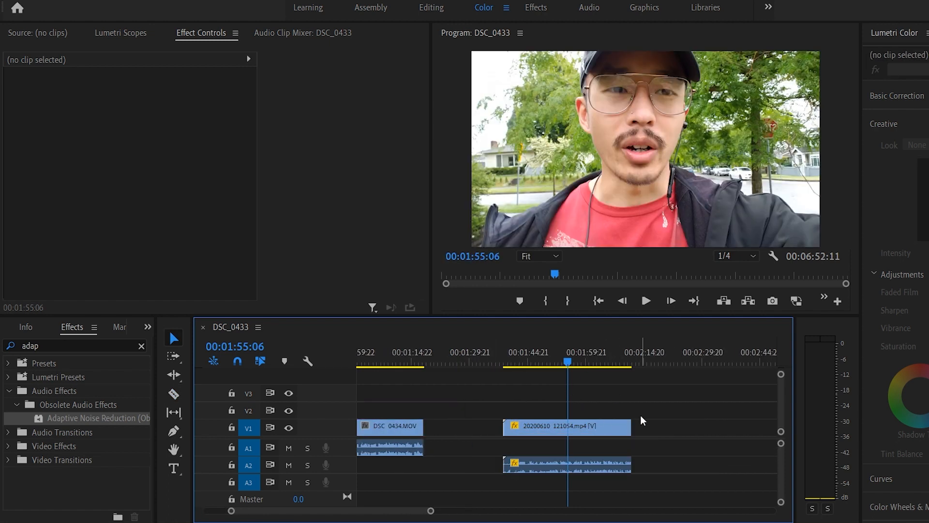
drag(635, 426, 686, 428)
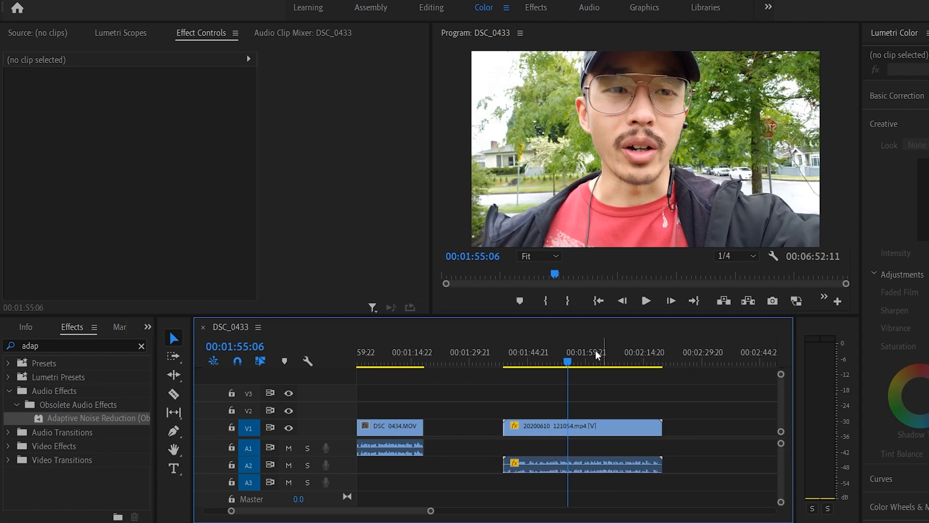
Select the extended 20200610_121054.mp4 clip and place the playhead near its start at 00:01:41:06
click(520, 362)
key(=)
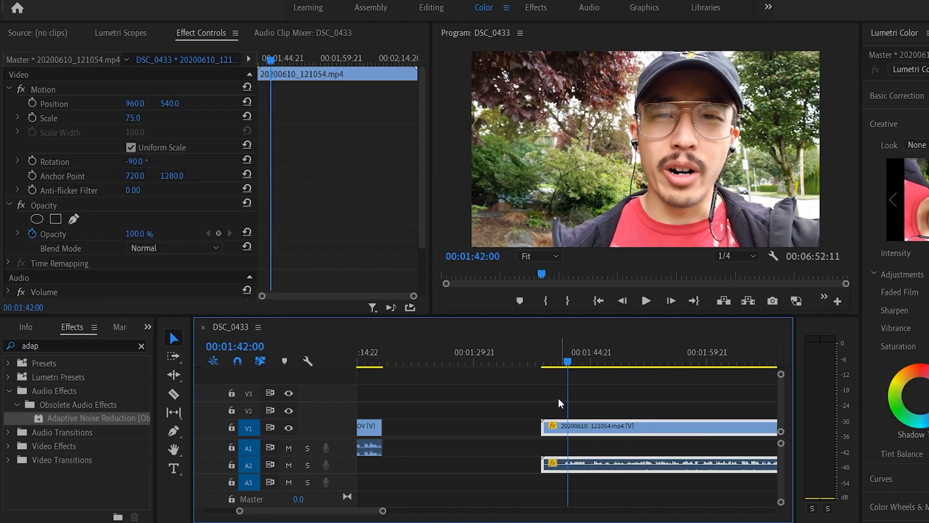
key(minus)
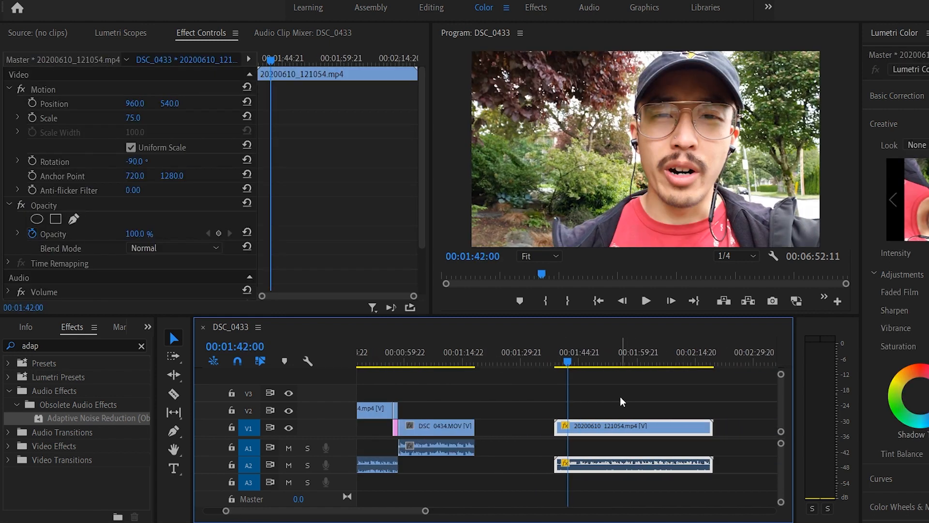
key(=)
mouse_move(555, 364)
mouse_down()
mouse_move(545, 365)
mouse_move(564, 368)
mouse_up()
key(minus)
key(=)
key(=)
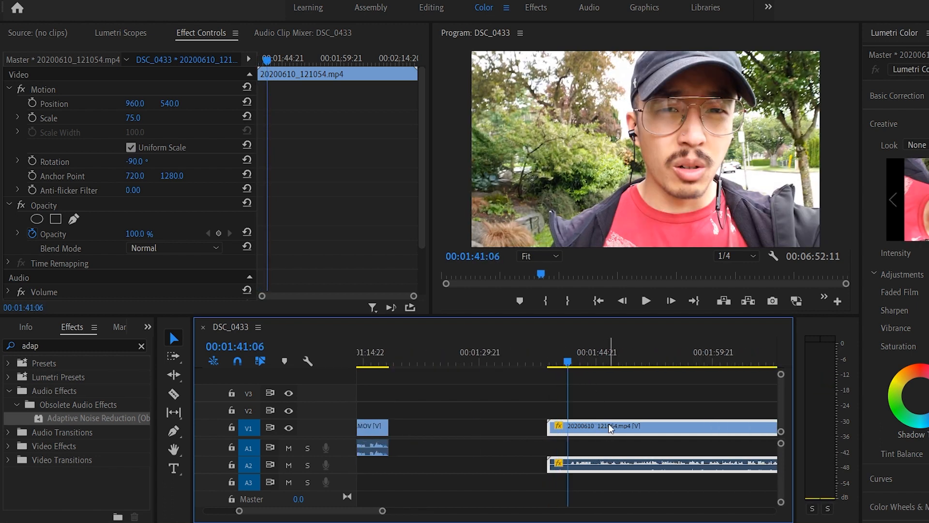
key(minus)
key(minus)
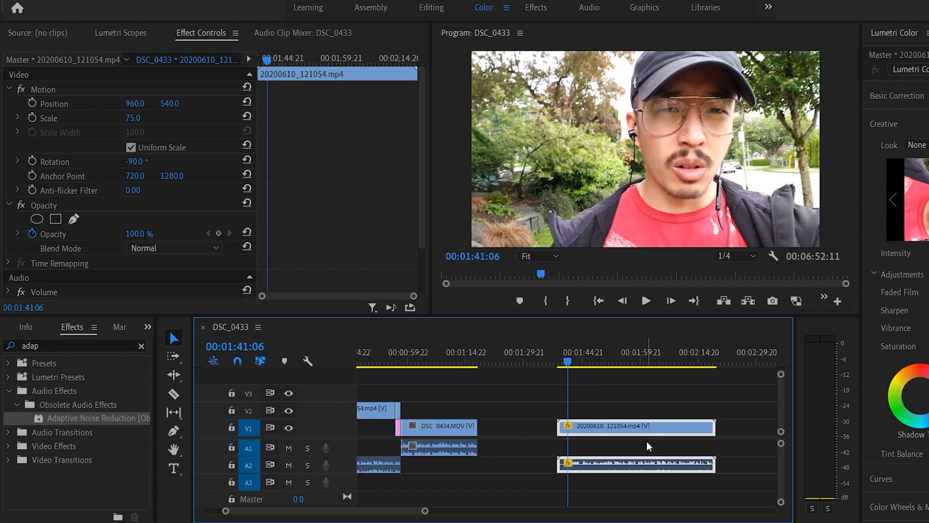
Mark the sequence range around the 20200610_121054.mp4 clip with in and out points
click(649, 451)
click(647, 430)
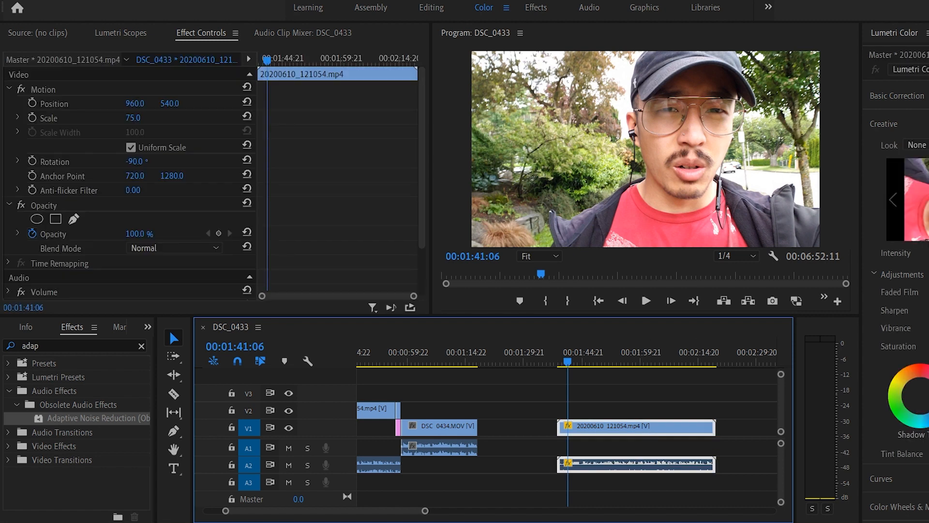
key(alt+f)
click(638, 413)
key(x)
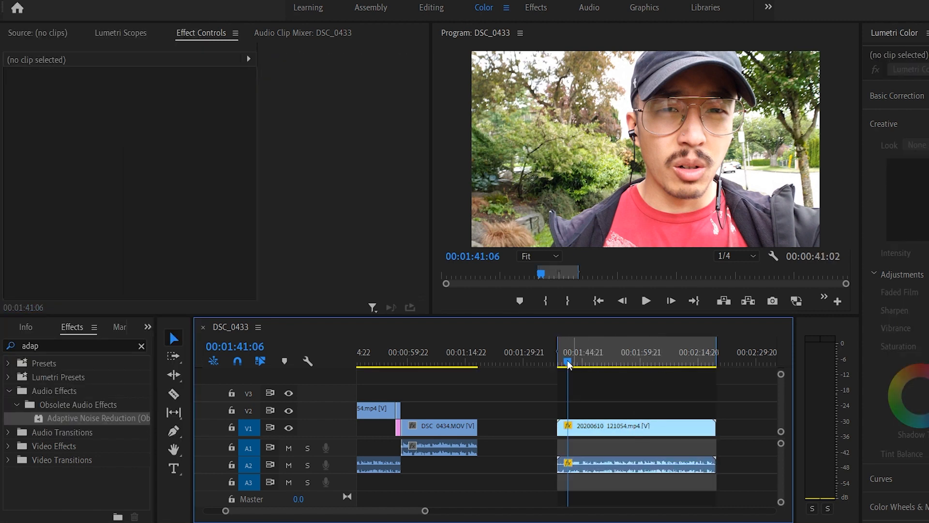
Export the marked range in the Waveform Audio format, and select the 20200610_121054.mp4 clip in the sequence
key(alt+f)
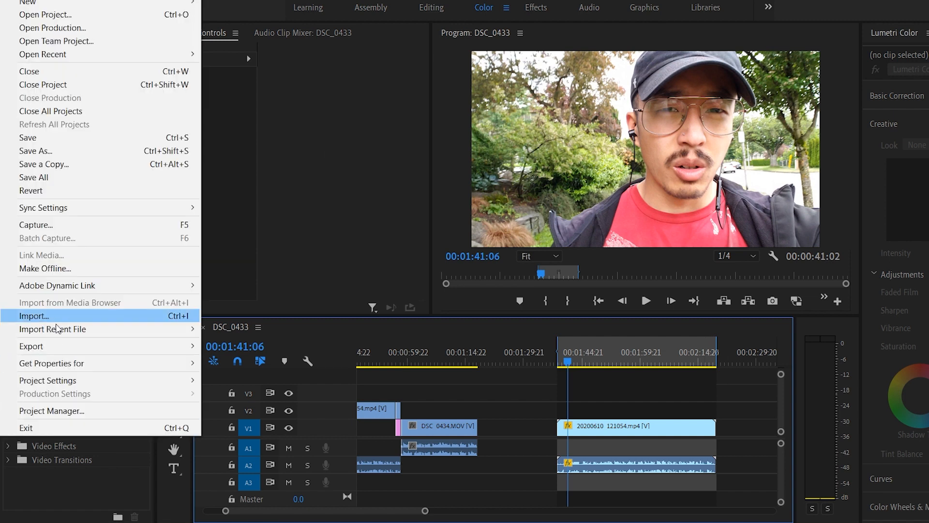
mouse_move(192, 346)
click(232, 346)
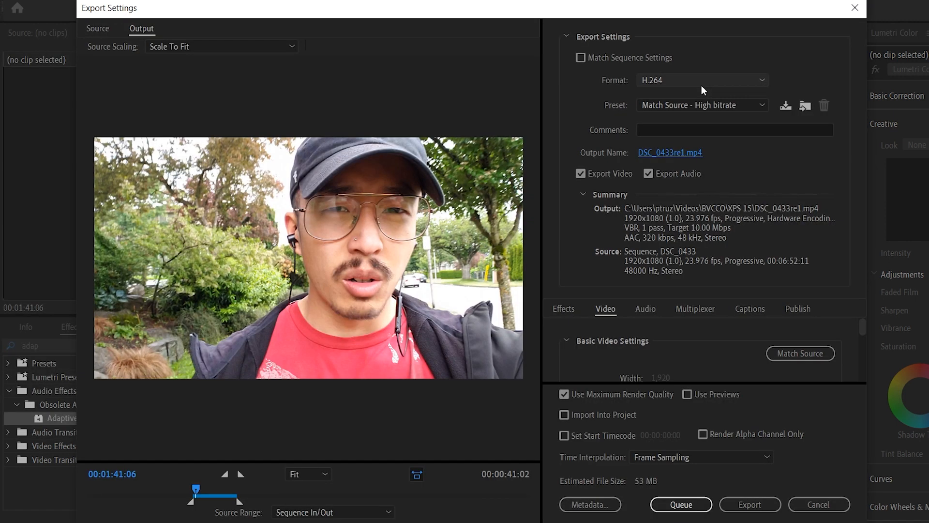
click(702, 81)
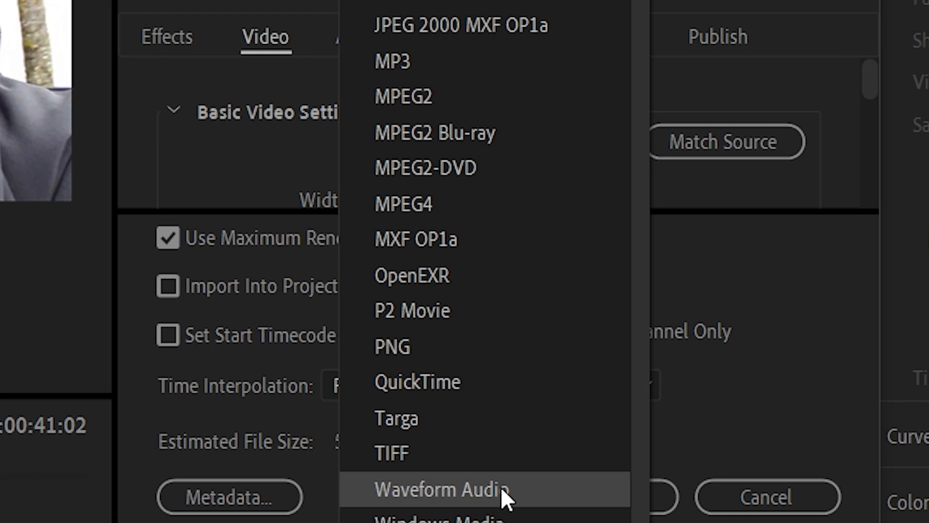
click(707, 502)
click(504, 498)
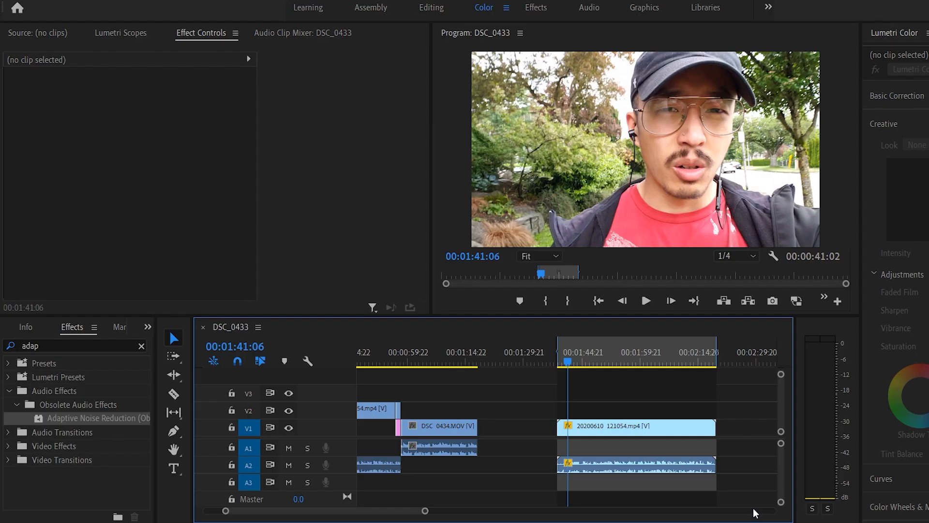
click(586, 434)
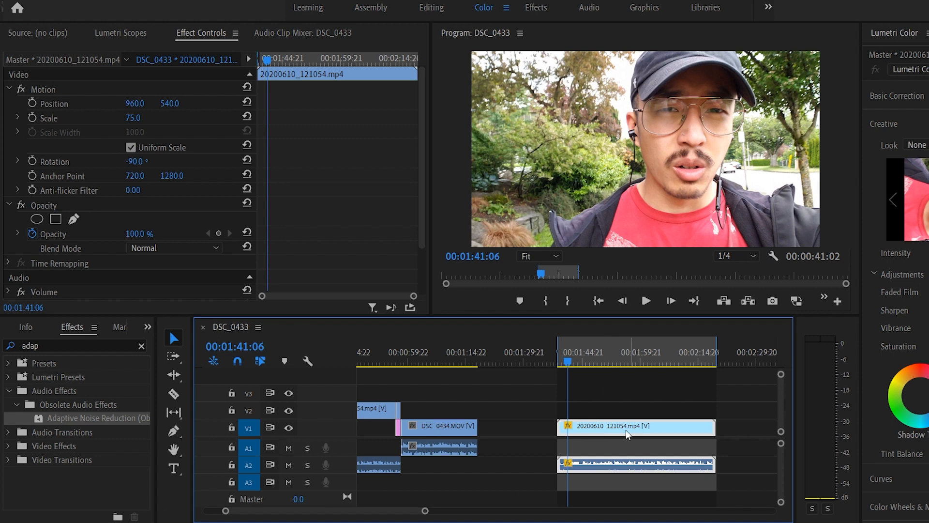
click(627, 449)
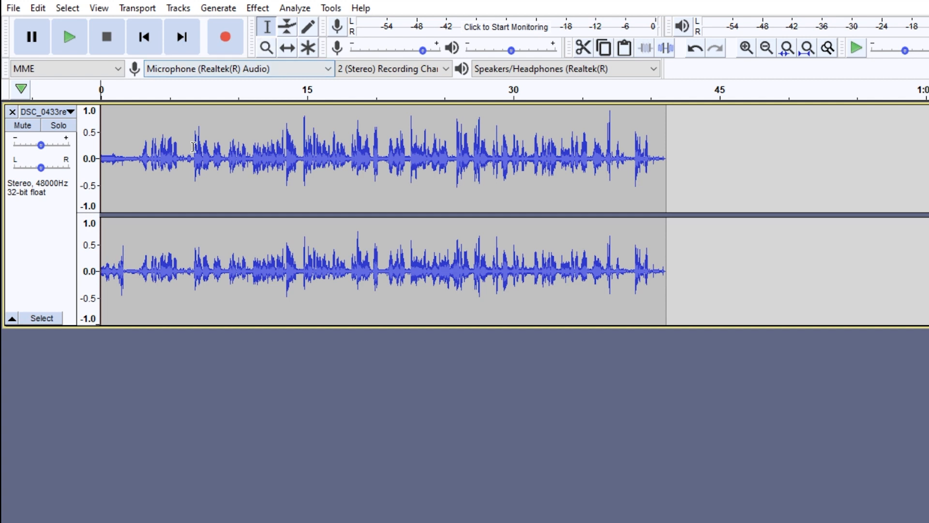
In Audacity, select the opening of the DSC_0433re track from 0 to about 2.7 seconds and play it
click(161, 166)
click(266, 48)
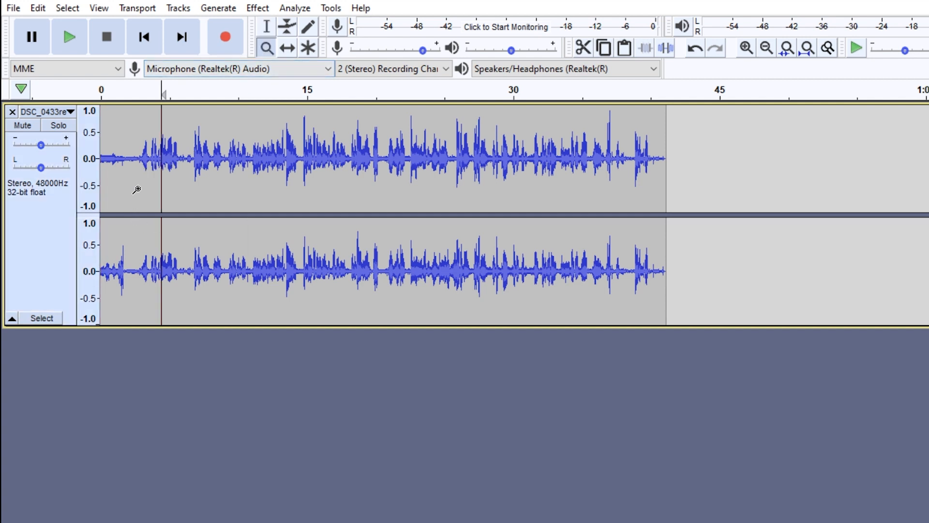
click(234, 291)
scroll(514, 214, left, 5)
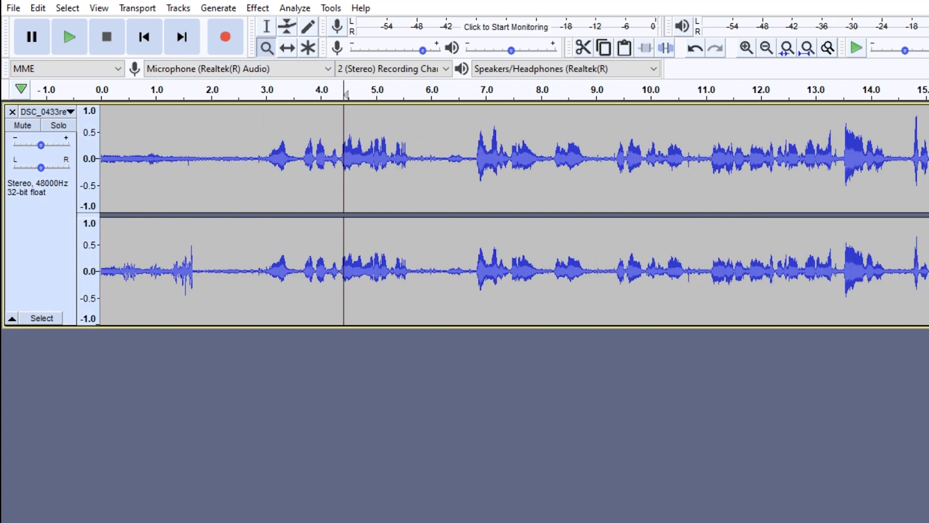
click(220, 241)
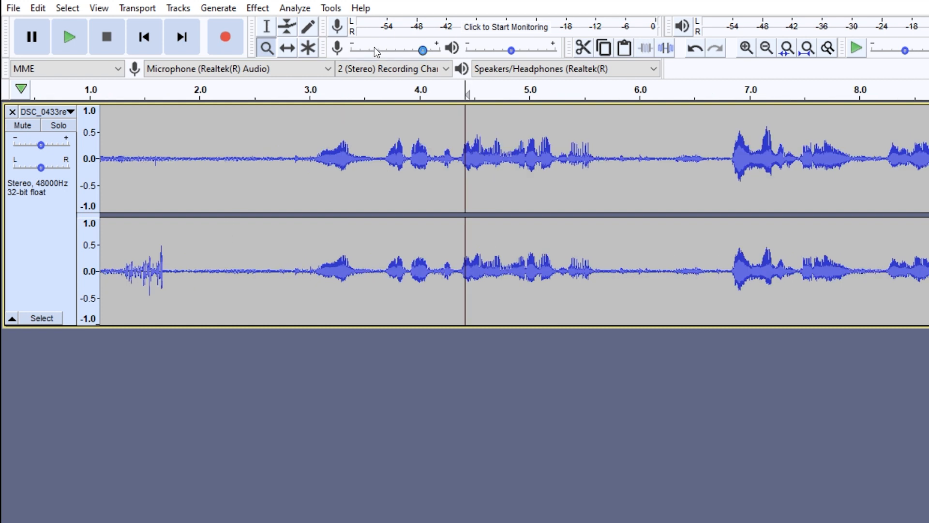
scroll(514, 215, left, 3)
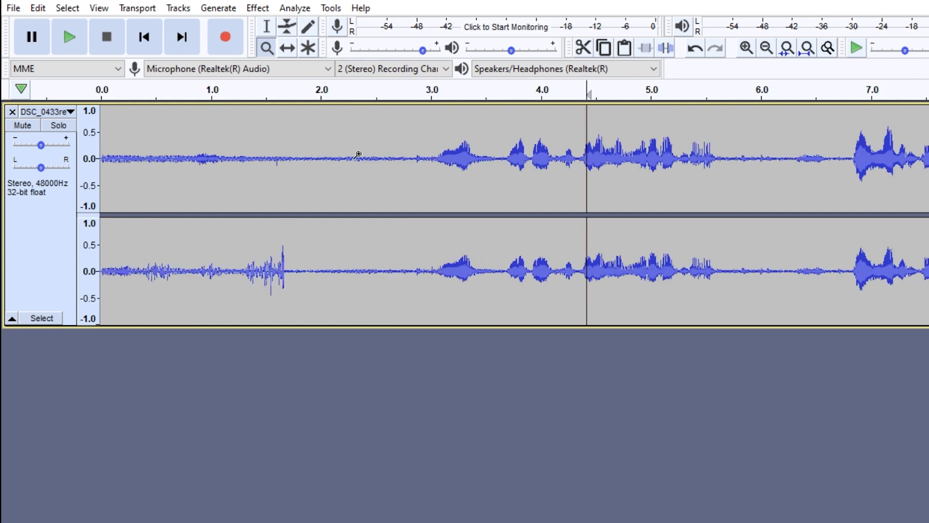
click(266, 27)
drag(397, 160, 86, 169)
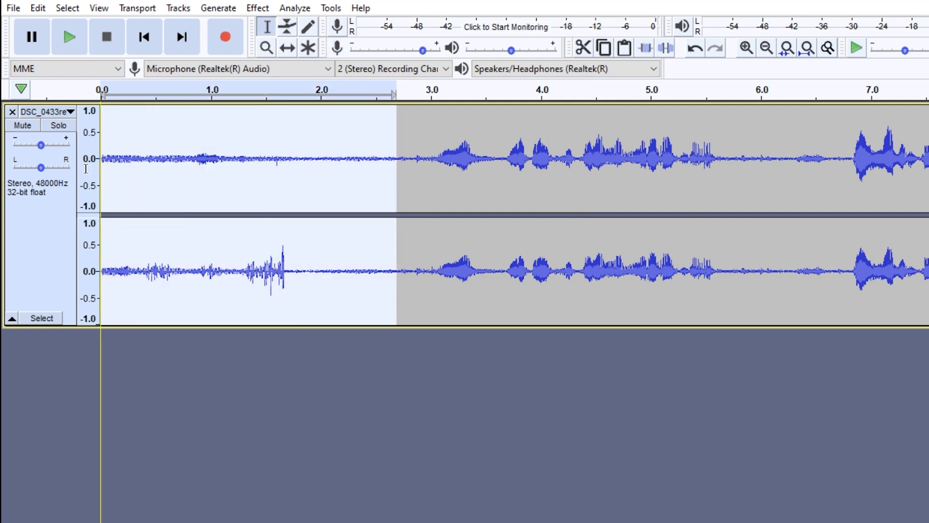
key(space)
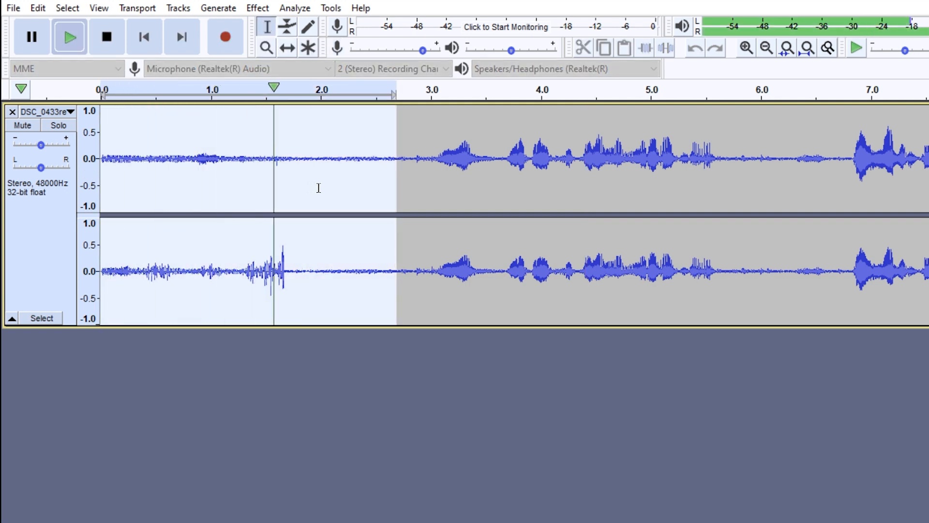
key(space)
Select the noise-only stretch from about 1.7 to 2.8 seconds and capture it as the Noise Reduction profile
click(301, 167)
drag(288, 163, 412, 158)
click(292, 160)
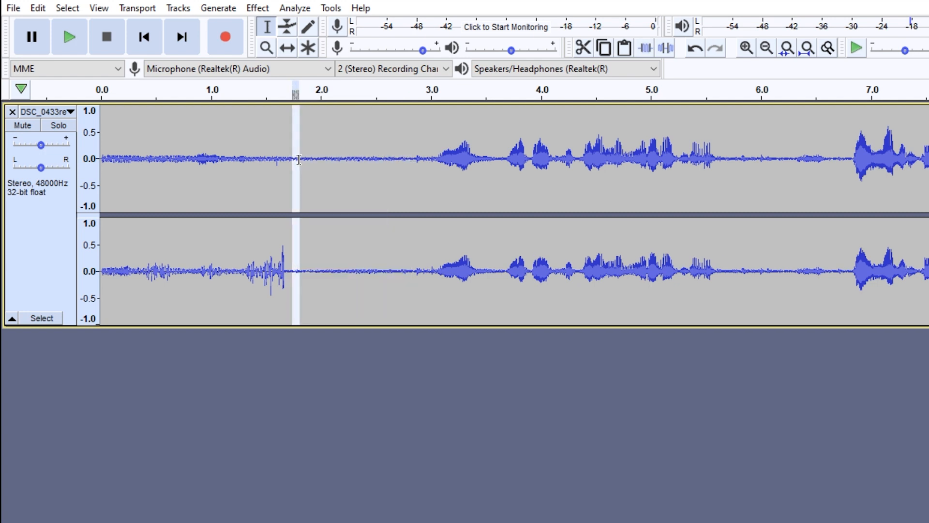
drag(293, 160, 415, 170)
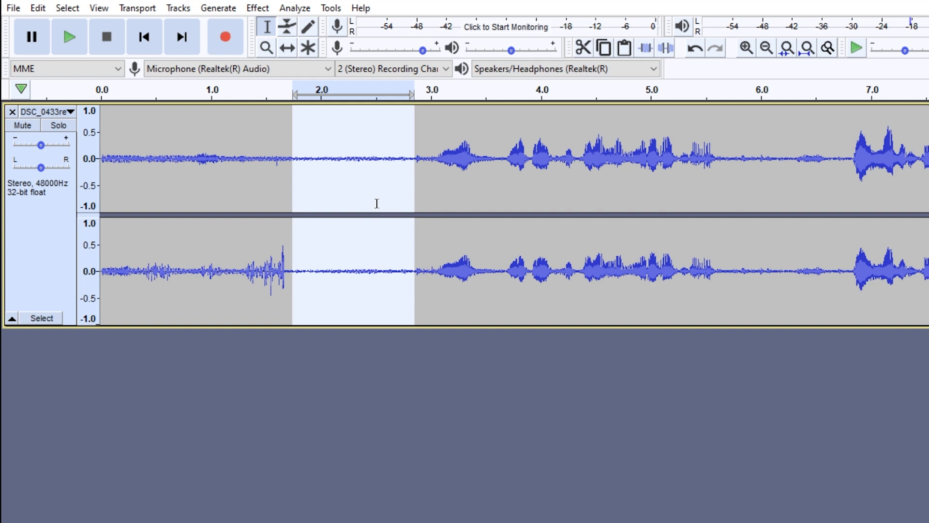
key(space)
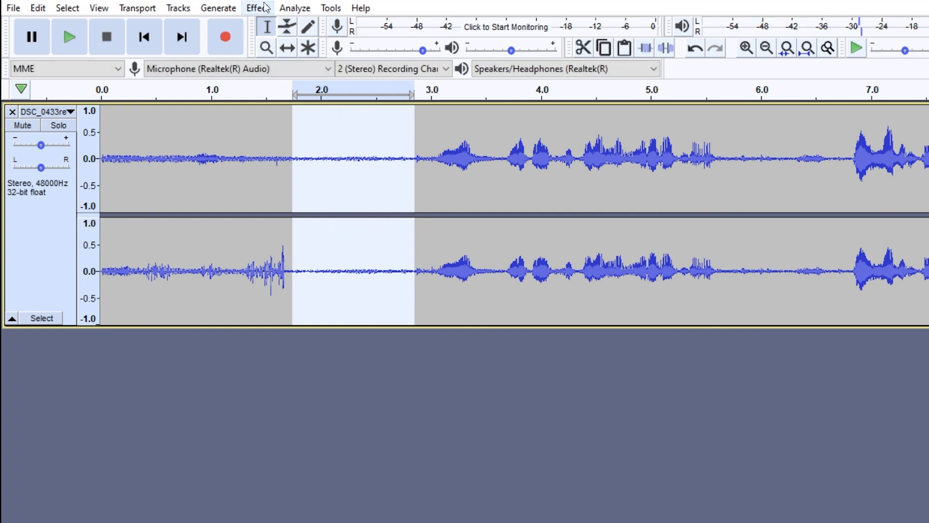
click(259, 8)
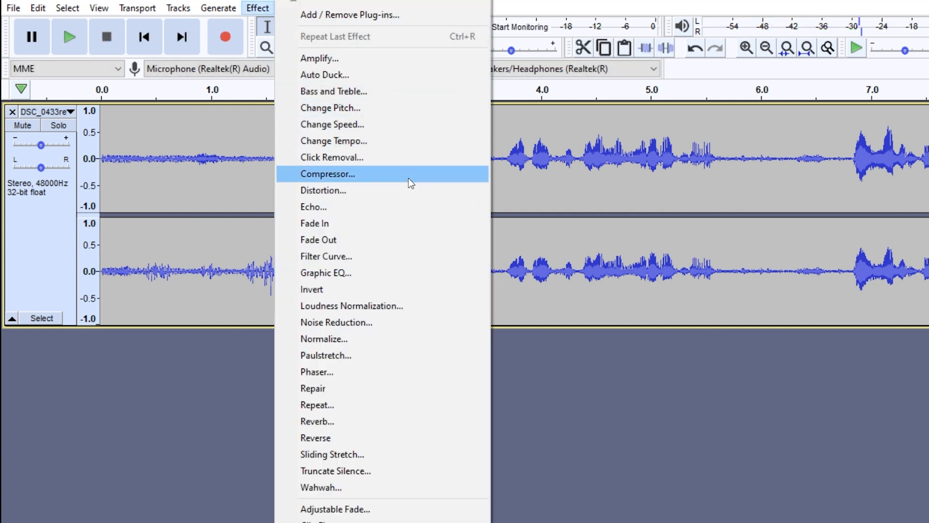
click(371, 324)
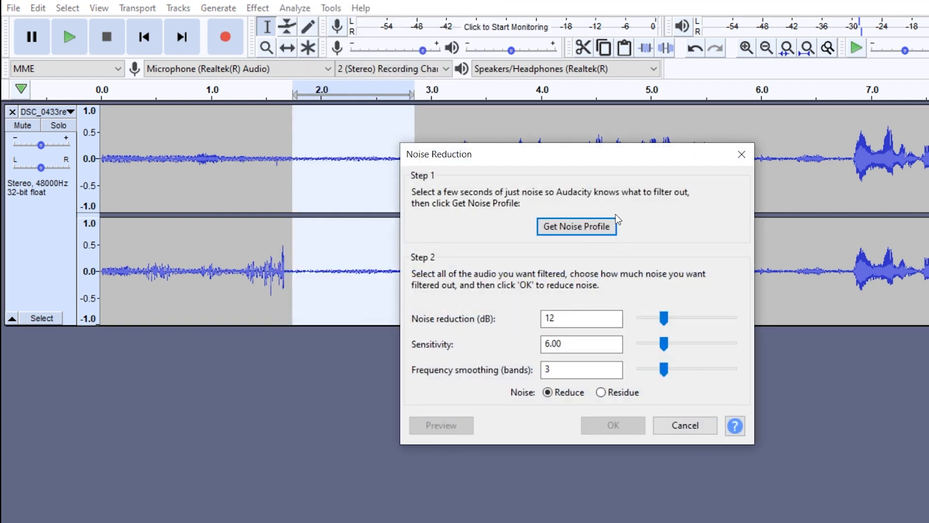
click(574, 226)
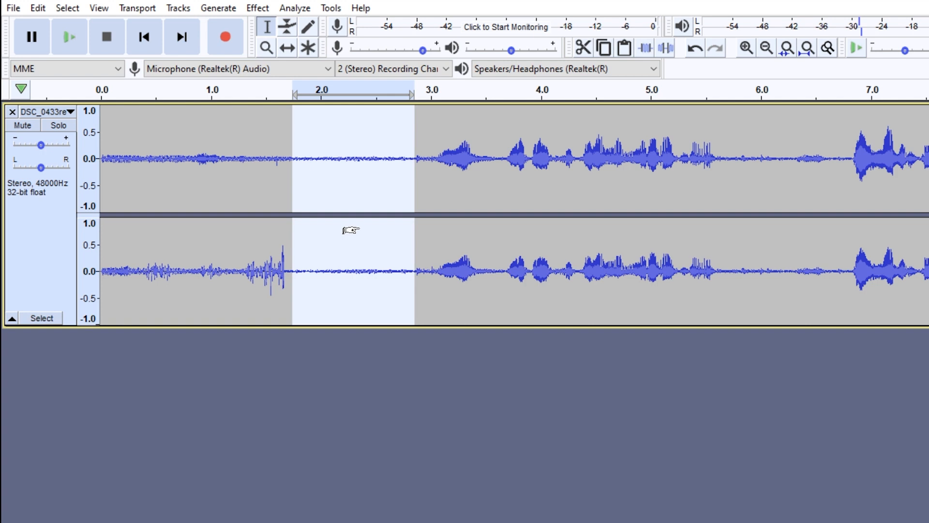
Apply Noise Reduction to the whole track with 12 dB reduction, sensitivity 6.00 and 3 frequency smoothing bands
key(ctrl+a)
click(257, 8)
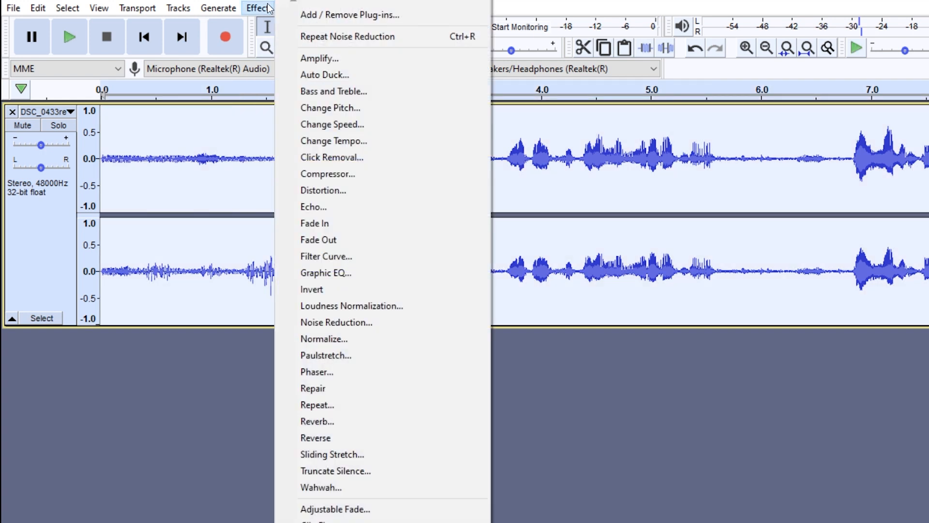
click(379, 323)
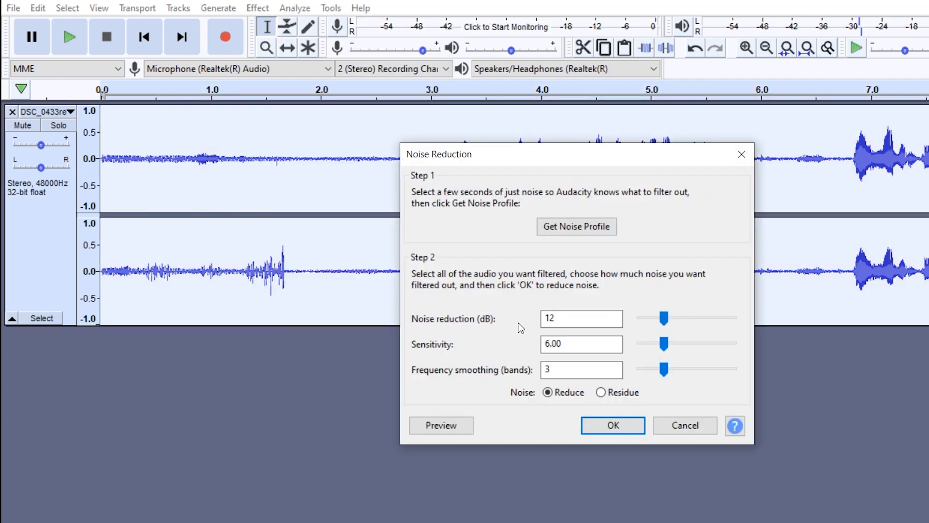
click(624, 430)
Play back the noise-reduced audio from about the 2-second mark to check the quiet stretch and the speech
drag(296, 160, 403, 165)
key(space)
drag(346, 165, 423, 164)
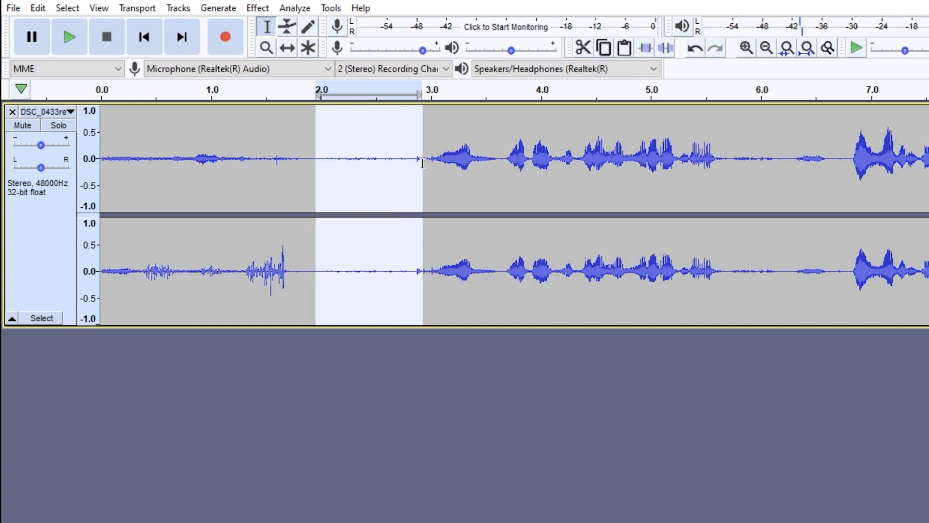
key(space)
click(327, 155)
key(space)
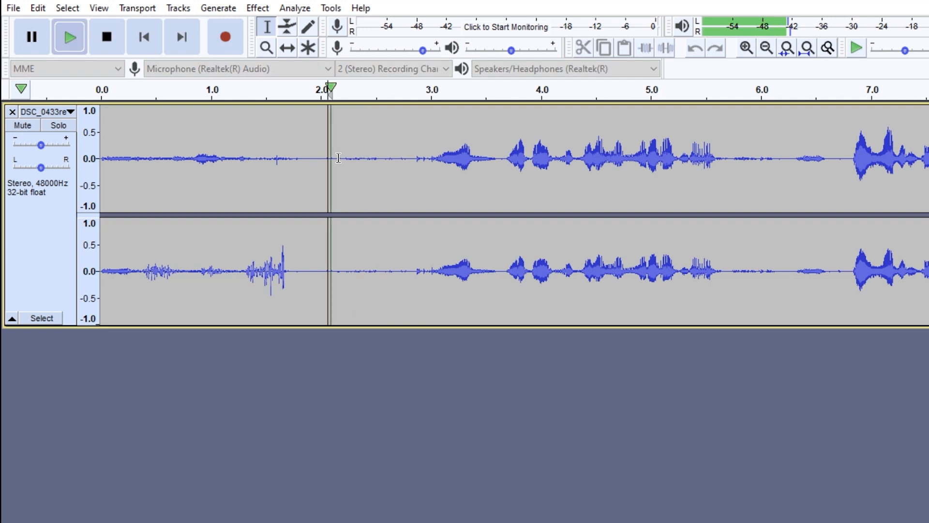
key(space)
click(320, 163)
key(space)
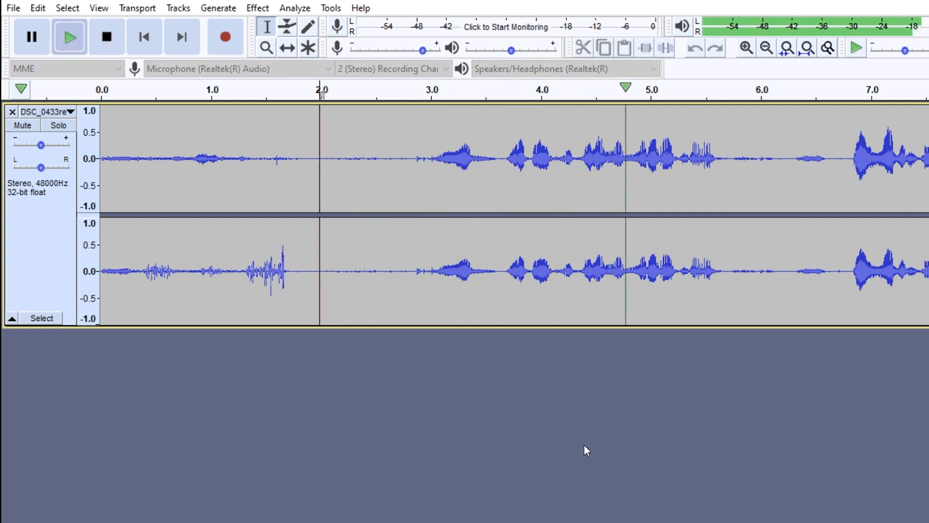
key(space)
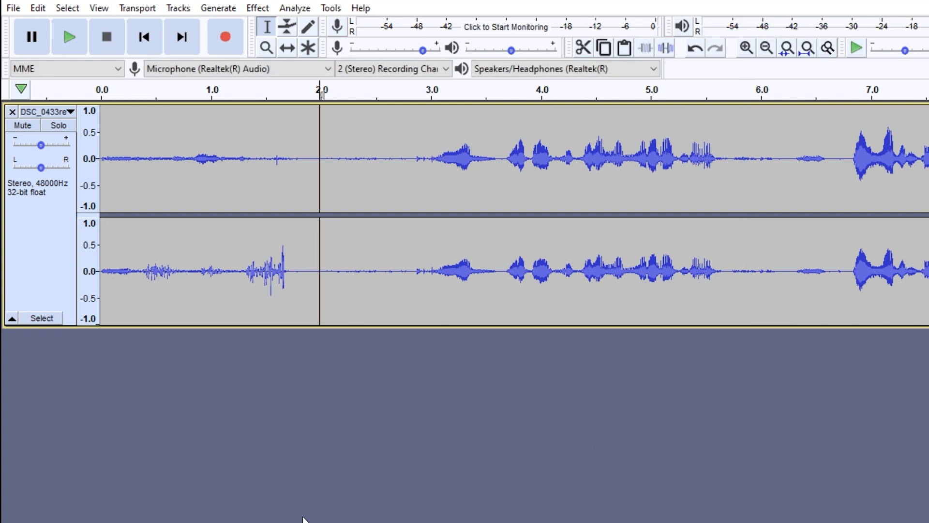
Select the quiet stretch at the track's end, about 40 to 41 seconds, and capture it as a new noise profile
scroll(321, 95, right, 15)
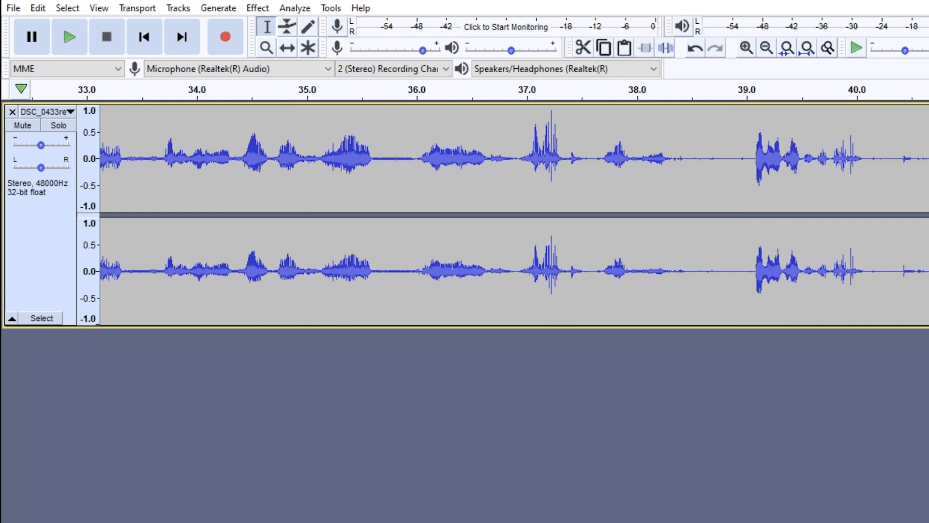
scroll(465, 213, left, 12)
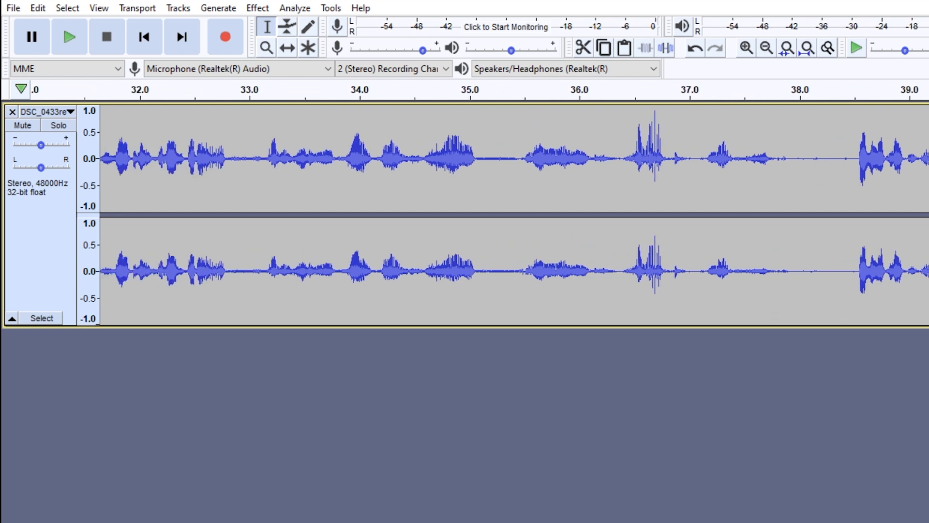
scroll(465, 213, left, 3)
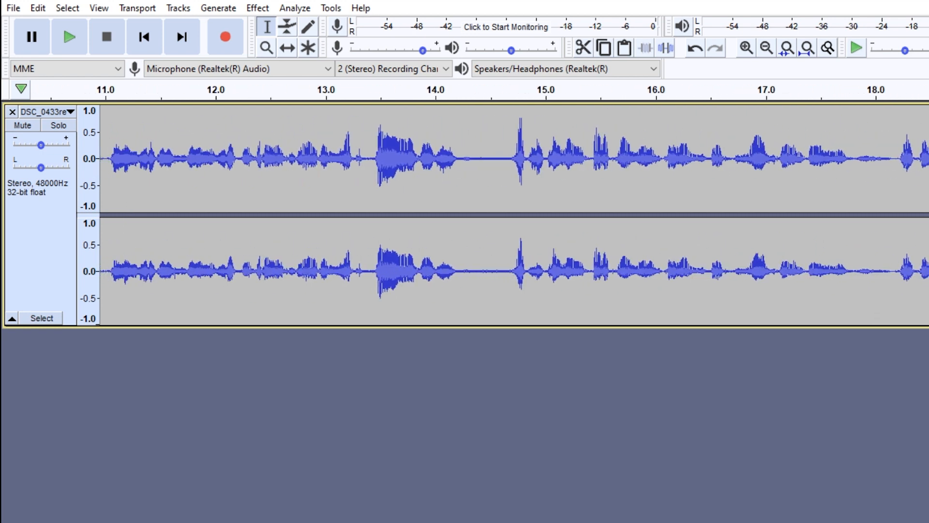
scroll(464, 213, left, 5)
scroll(465, 213, right, 14)
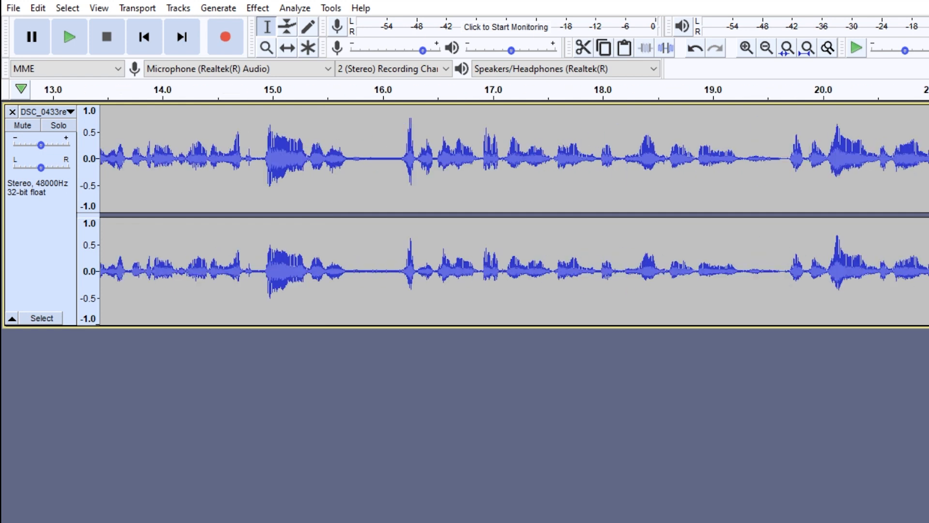
scroll(465, 213, right, 6)
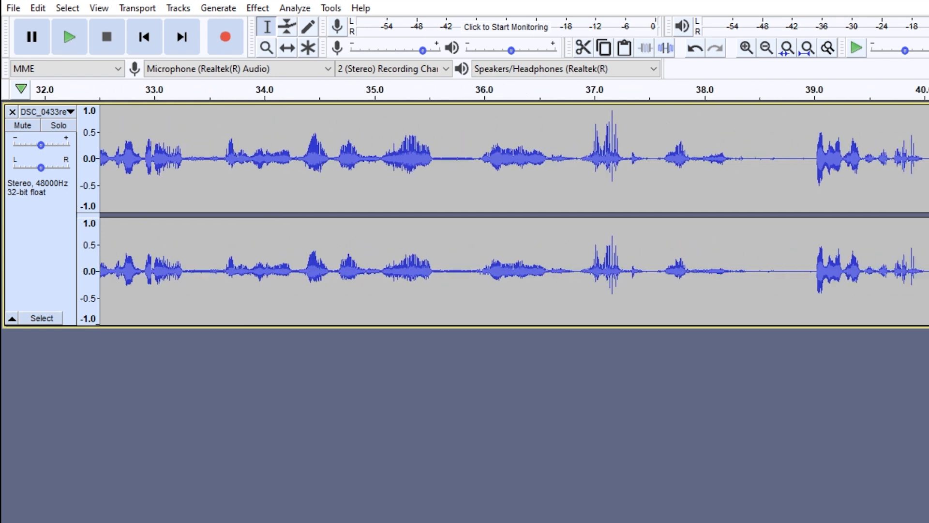
drag(844, 271, 925, 273)
key(space)
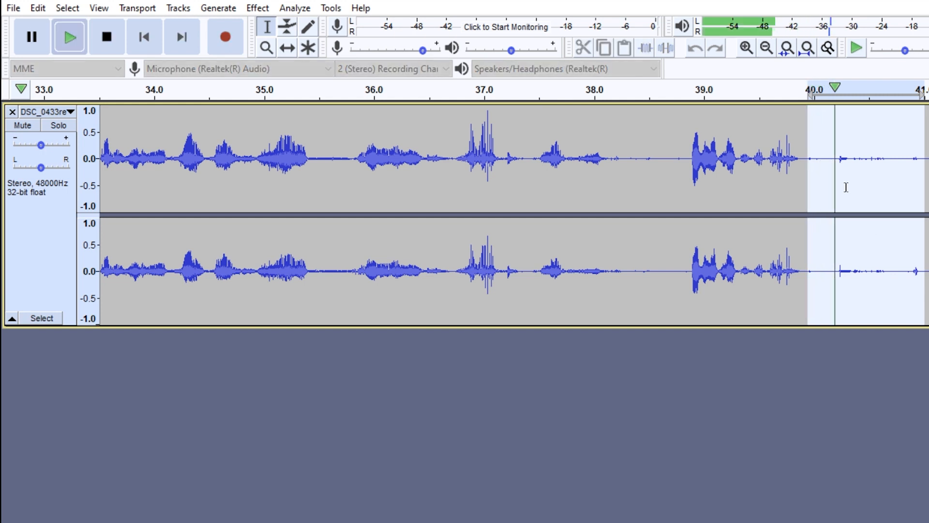
click(257, 7)
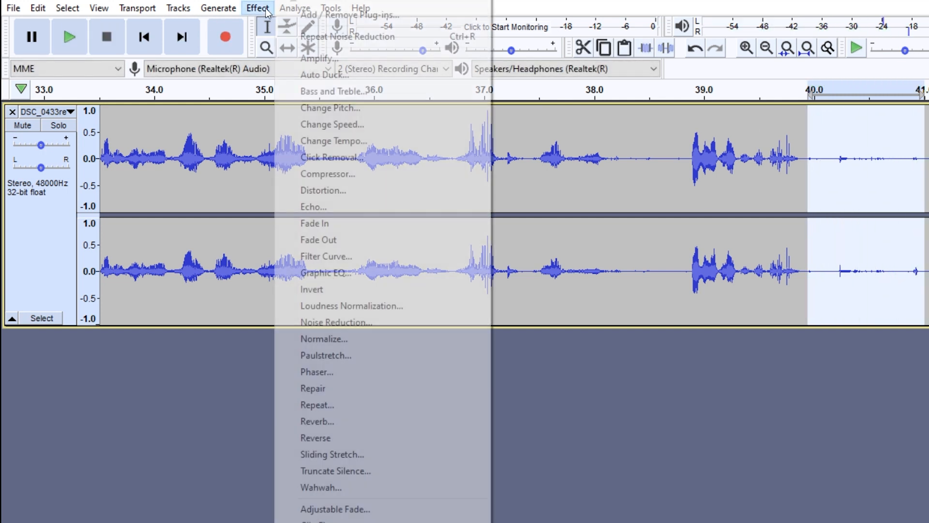
click(350, 322)
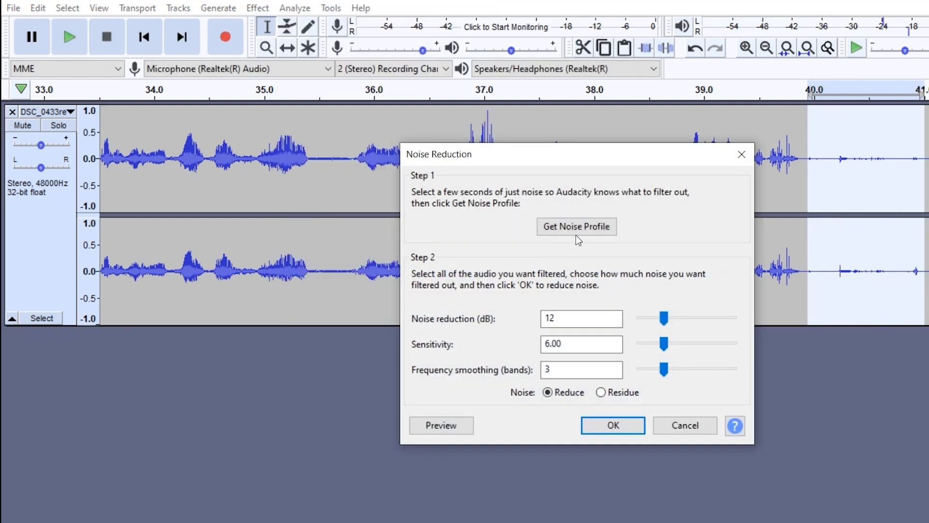
click(577, 225)
Apply Noise Reduction to the entire track using the newly captured noise profile
key(ctrl+a)
click(294, 7)
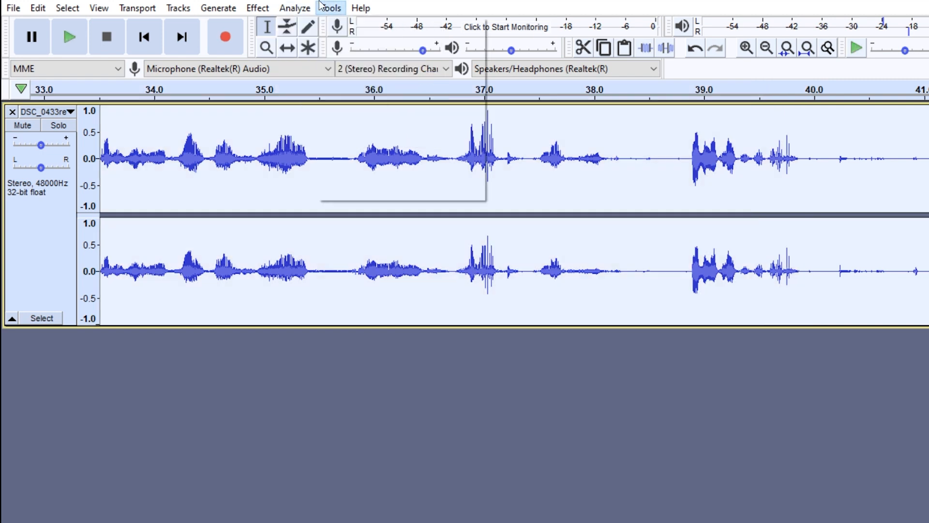
mouse_move(258, 7)
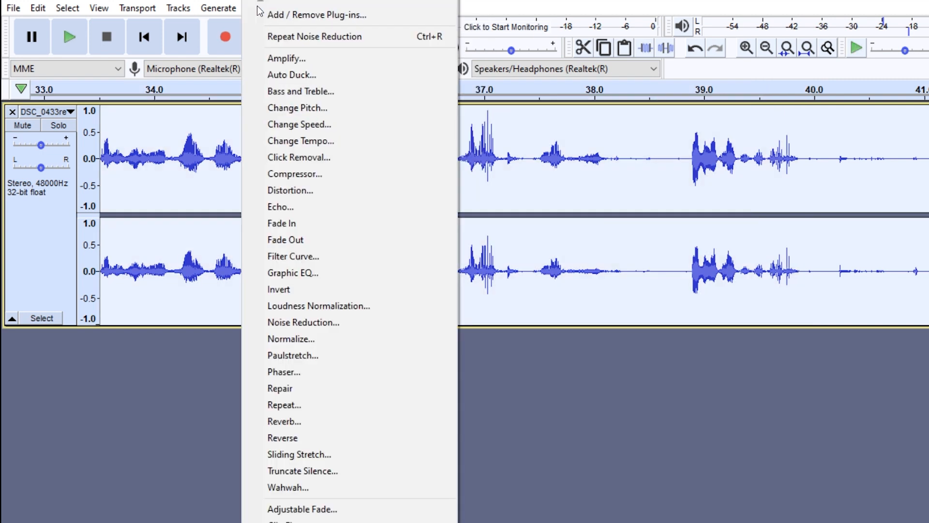
click(326, 323)
click(616, 427)
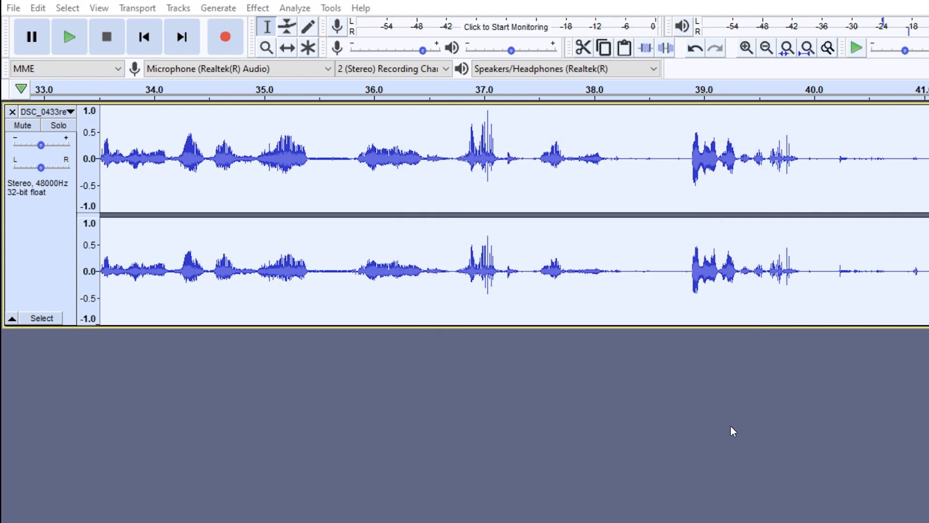
Play back the processed audio near the 40-second mark and from about 36 seconds to check the result
click(824, 270)
key(space)
key(space)
click(375, 282)
key(space)
key(space)
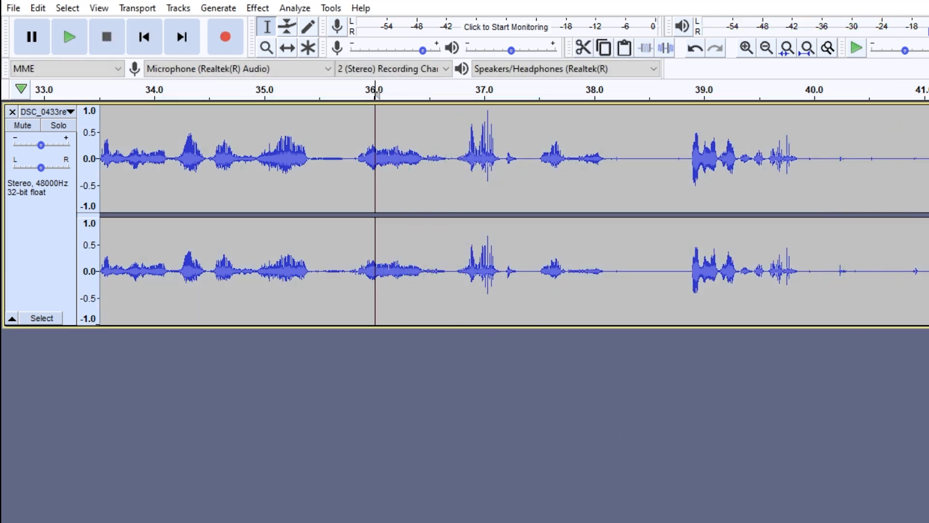
Return to the track's beginning and play the processed audio from about 2.7 seconds, stopping after a few seconds
drag(920, 522, 146, 499)
click(397, 286)
key(space)
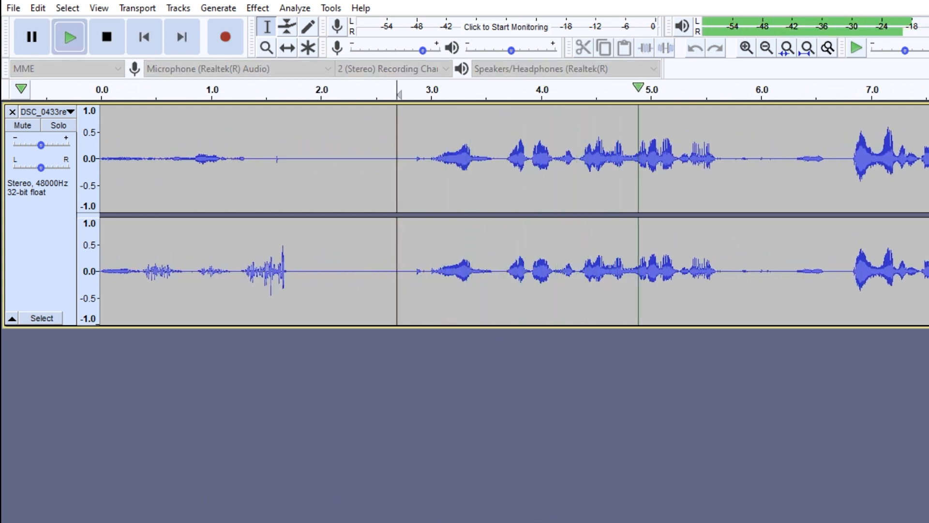
click(62, 52)
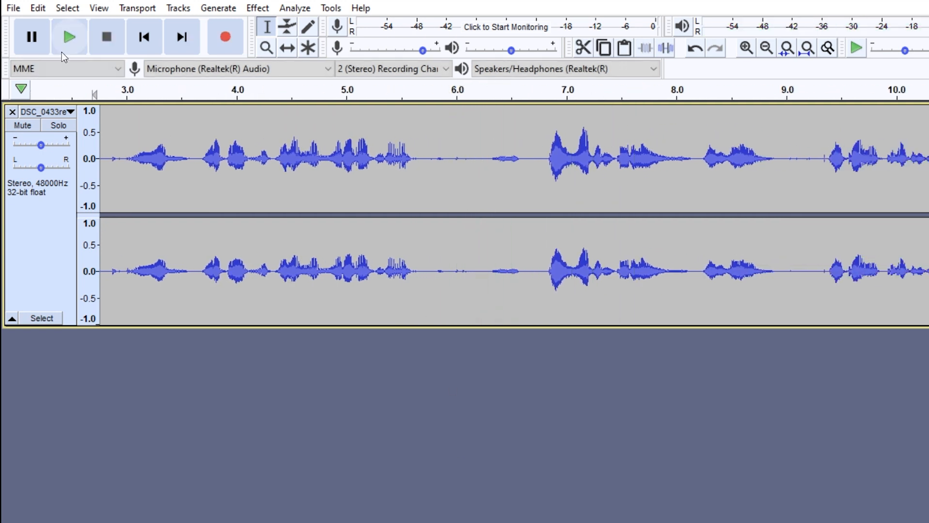
Export the noise-reduced audio as a WAV file
click(11, 7)
mouse_move(58, 122)
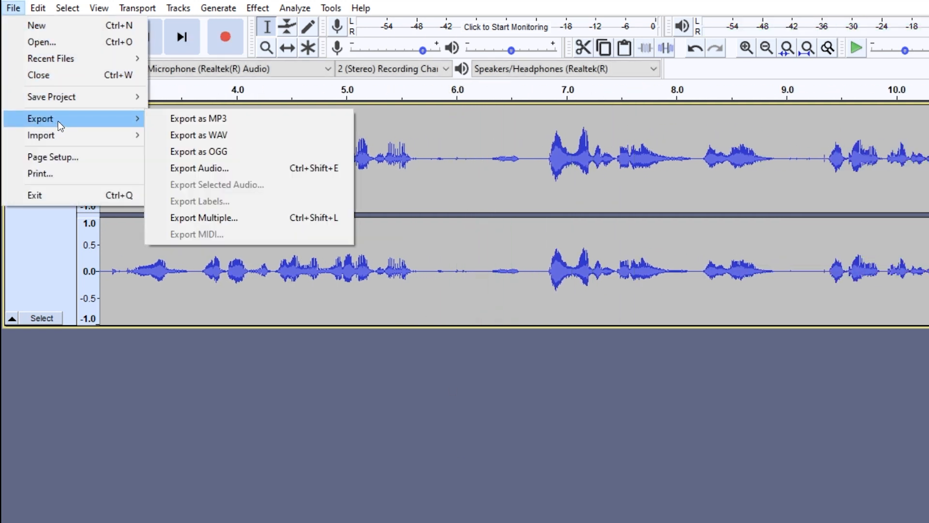
click(276, 132)
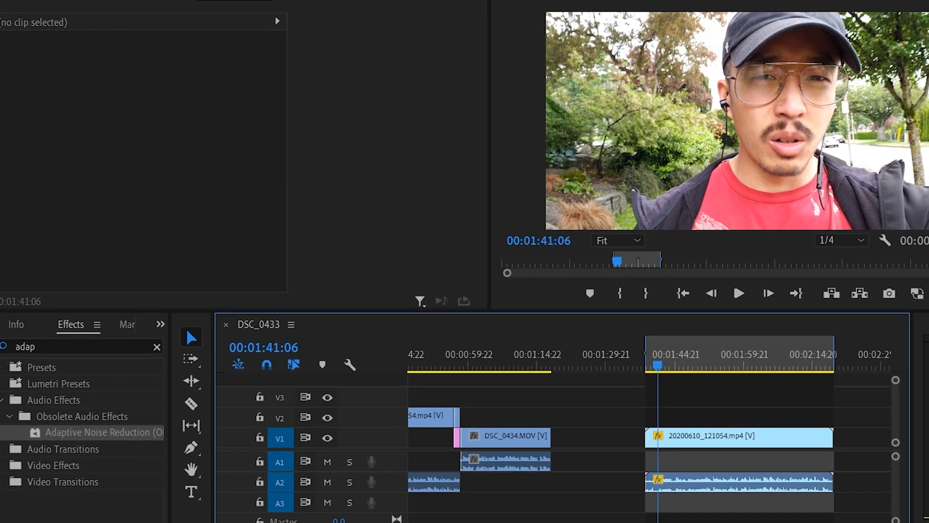
In Premiere Pro, place DSC_0433re1.wav on audio track A1 and align its start with the 20200610_121054.mp4 clip
drag(726, 522, 672, 461)
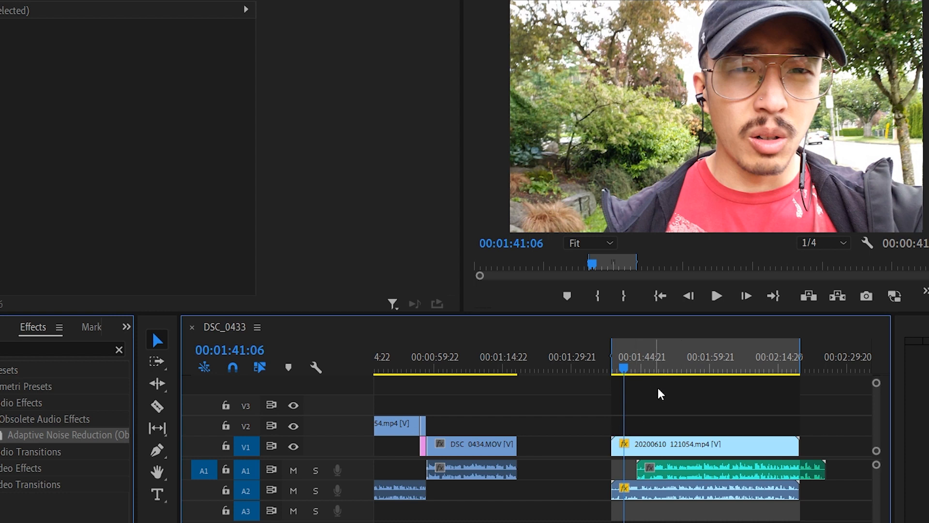
scroll(668, 426, down, 1)
drag(681, 473, 667, 474)
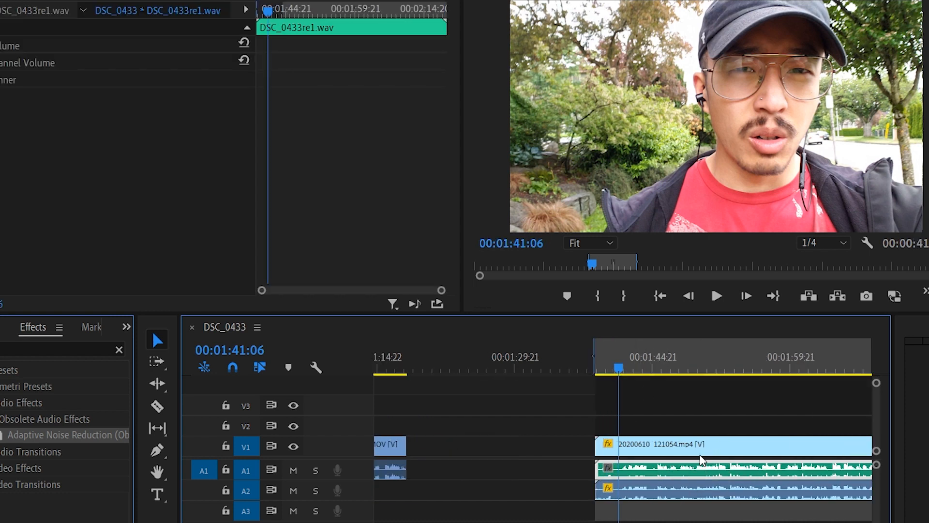
Unlink the video and original audio of the 20200610_121054.mp4 clip
right_click(657, 469)
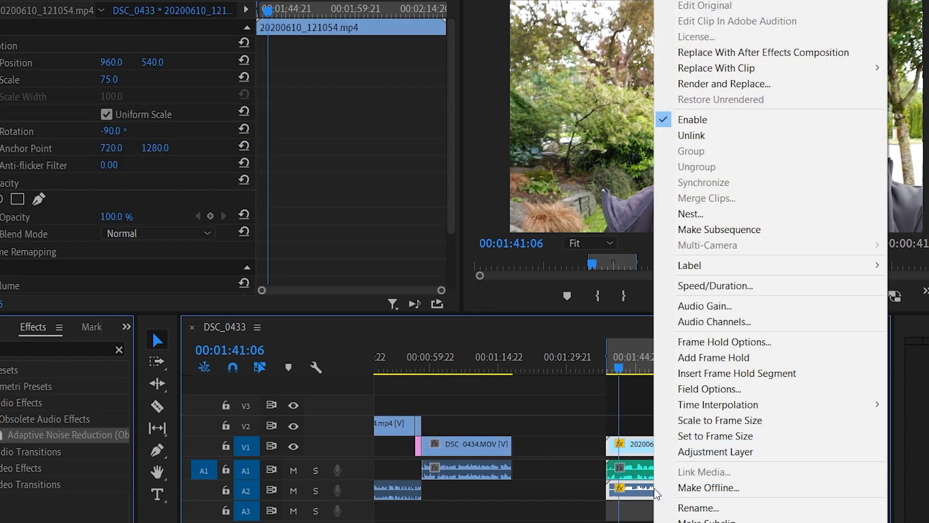
click(726, 135)
Delete the vlog clip's original audio from track A2 and move DSC_0433re1.wav down into its place
click(655, 490)
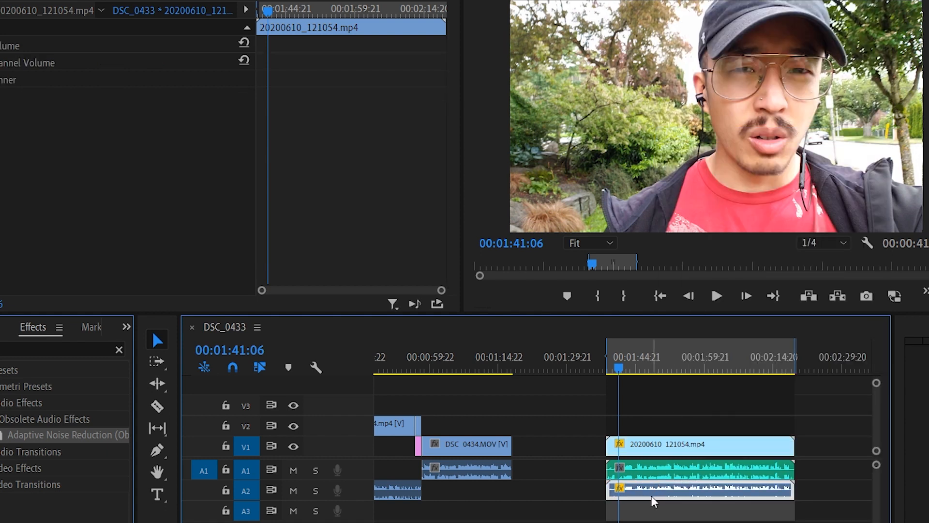
key(Delete)
drag(655, 475, 657, 490)
key(=)
key(=)
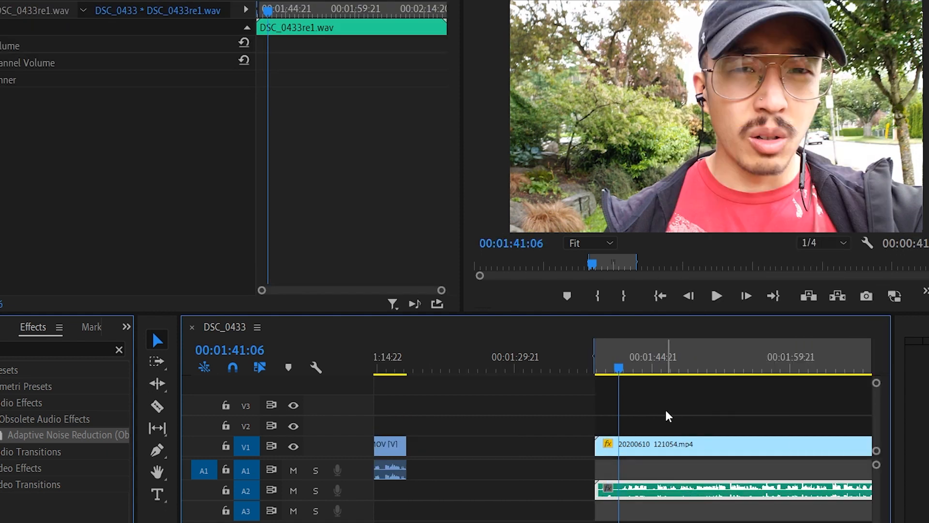
Undo the move of DSC_0433re1.wav and the deletion of the original audio
key(ctrl+z)
key(minus)
key(minus)
key(ctrl+z)
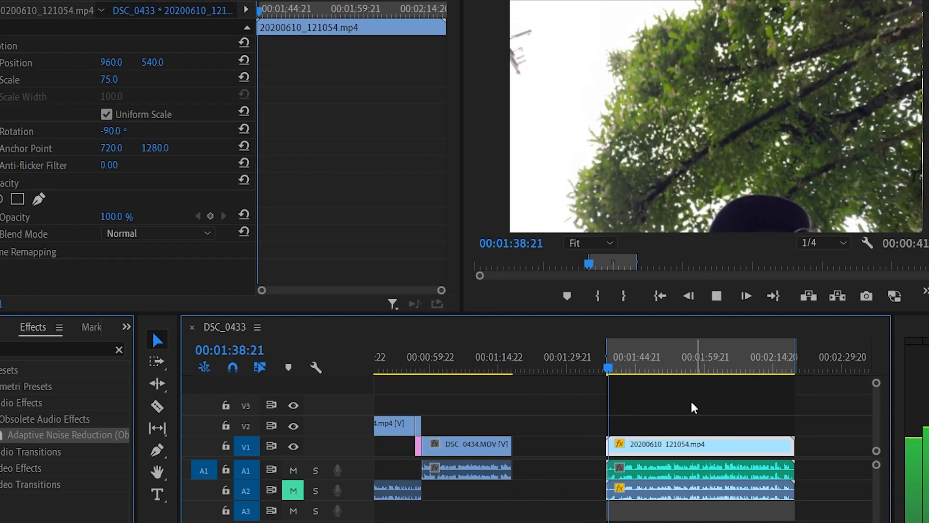
Play the vlog clip with track A2 muted to check the noise-reduced audio against the video, pausing at intervals
key(=)
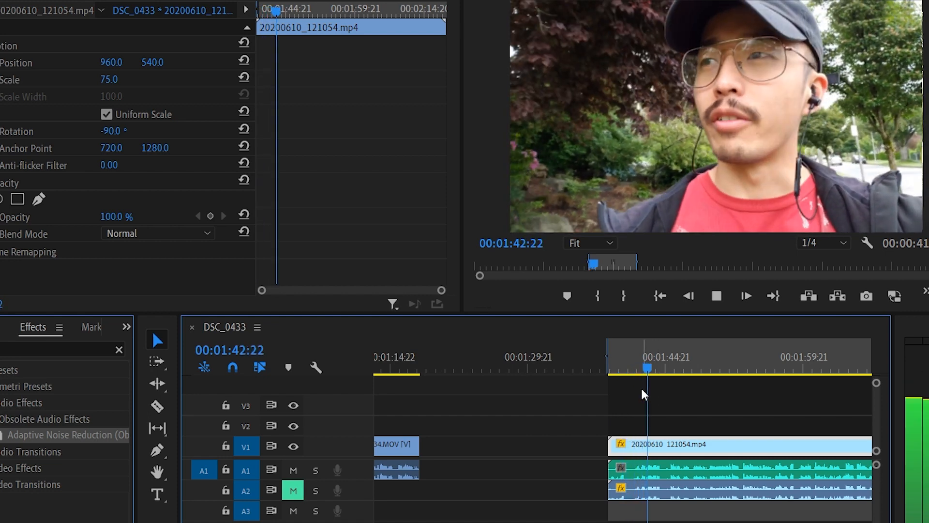
key(space)
key(space)
scroll(618, 484, down, 1)
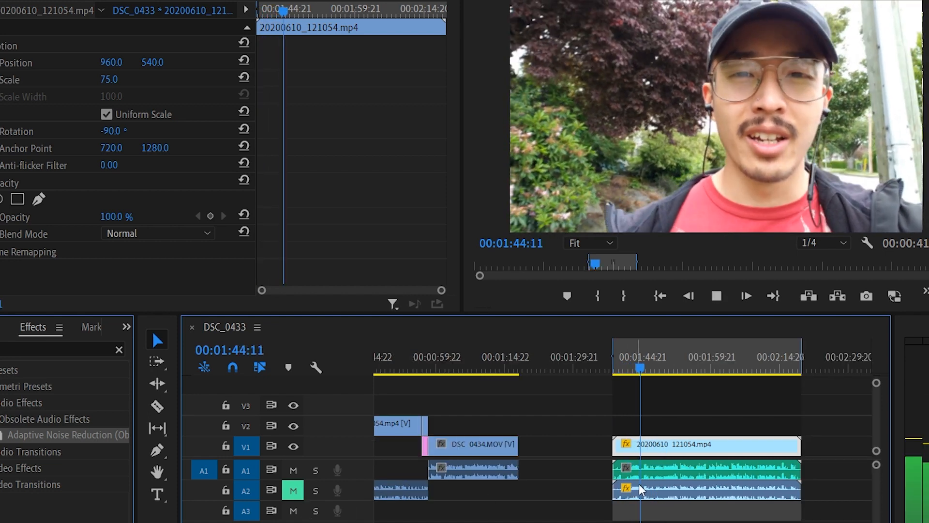
scroll(660, 486, up, 1)
key(space)
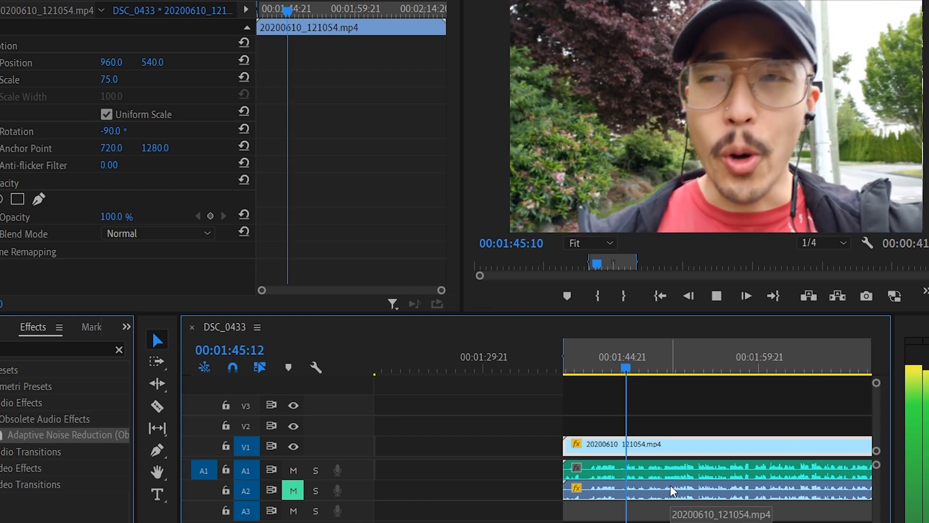
key(minus)
key(space)
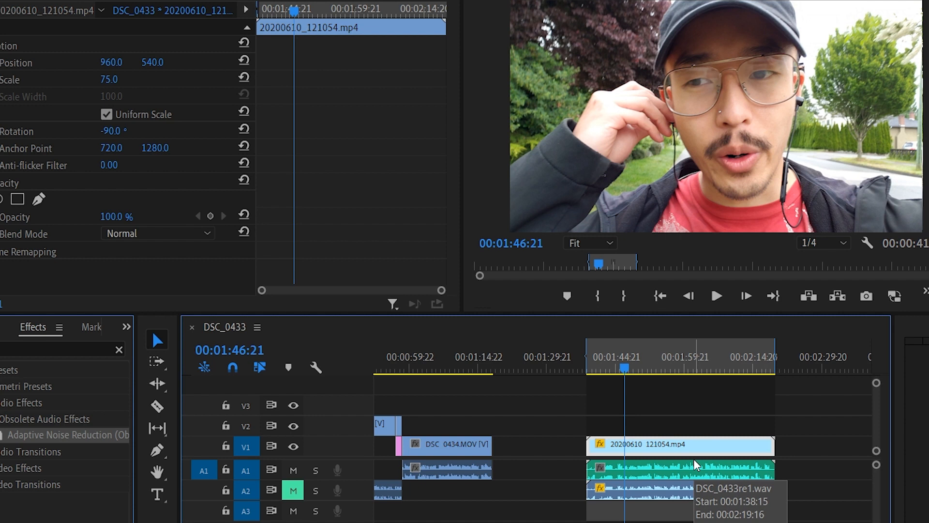
key(equal)
key(minus)
key(space)
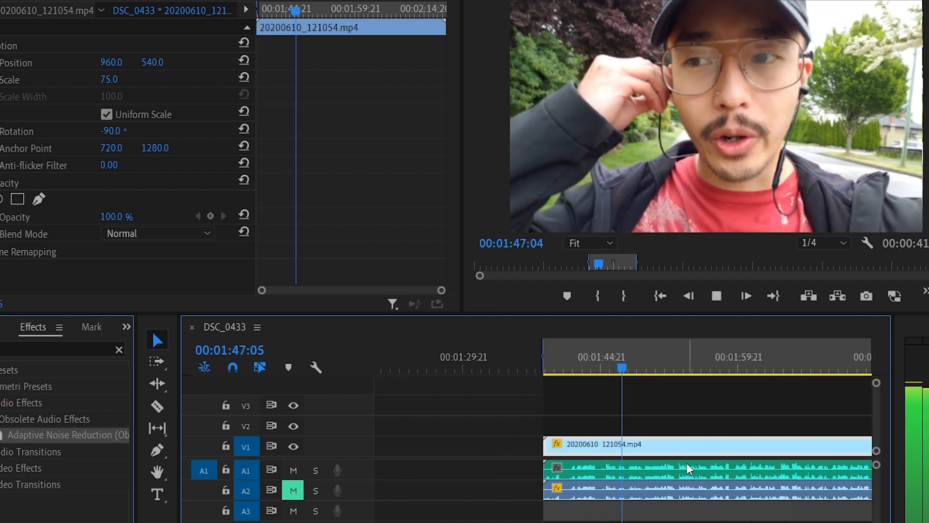